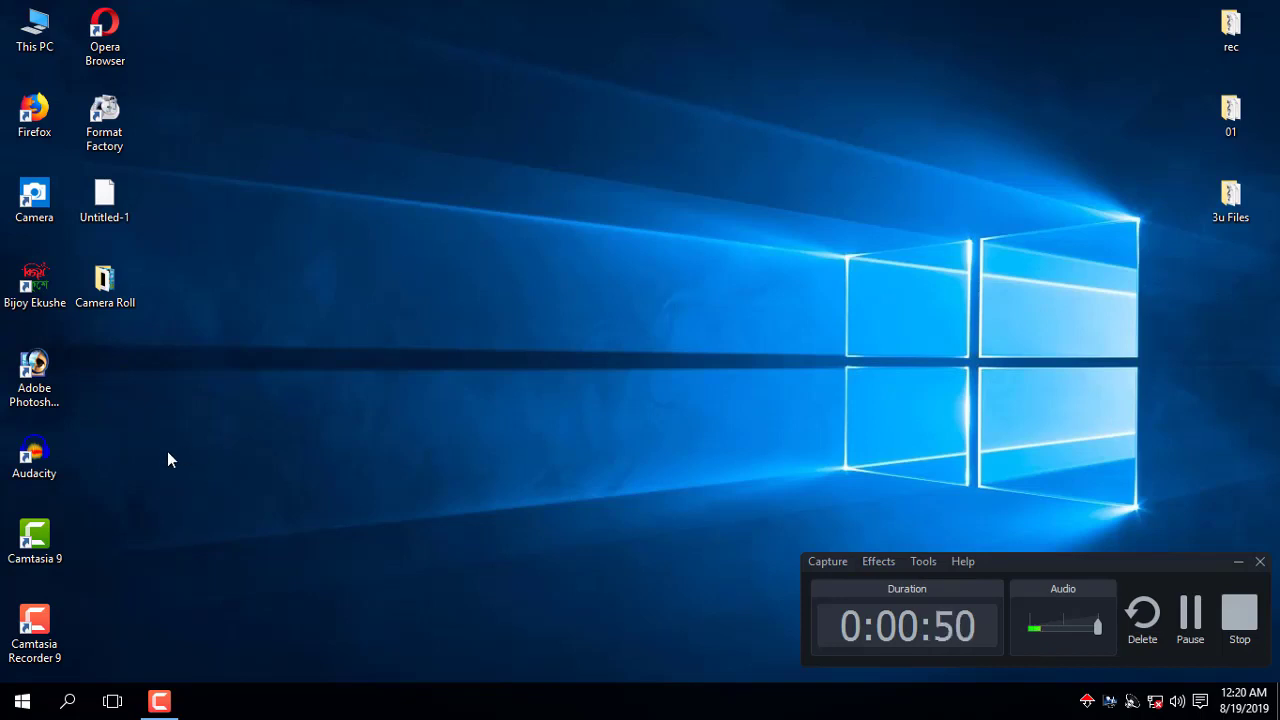
Open Audacity from the desktop and raise the screen recorder's audio input level to maximum.
{"action": "left_click", "coordinate": [30, 465]}
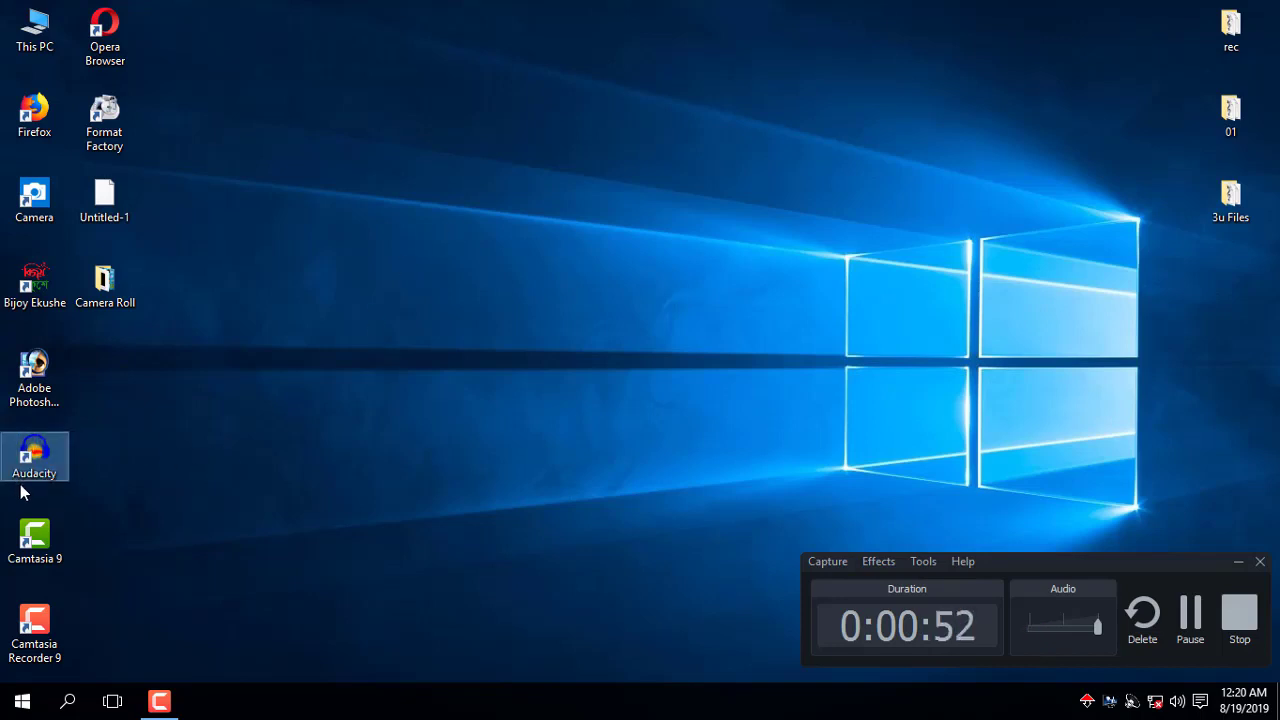
{"action": "left_click", "coordinate": [106, 458]}
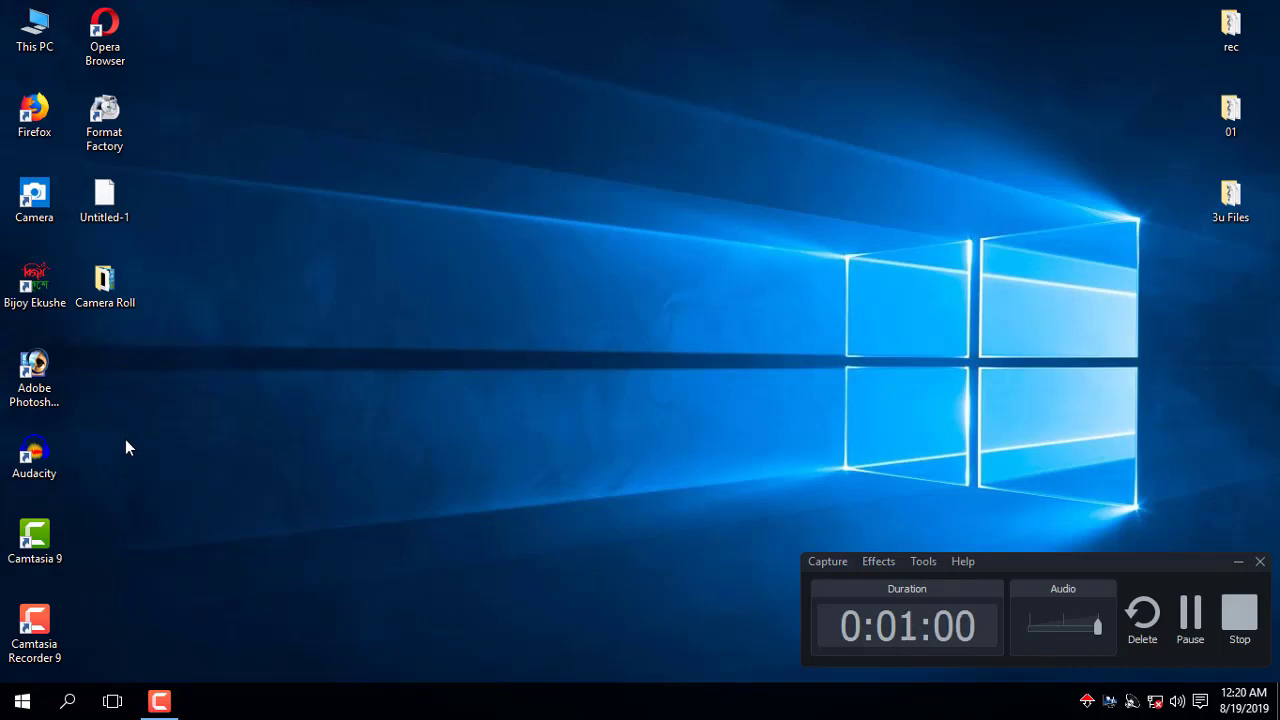
{"action": "double_click", "coordinate": [36, 462]}
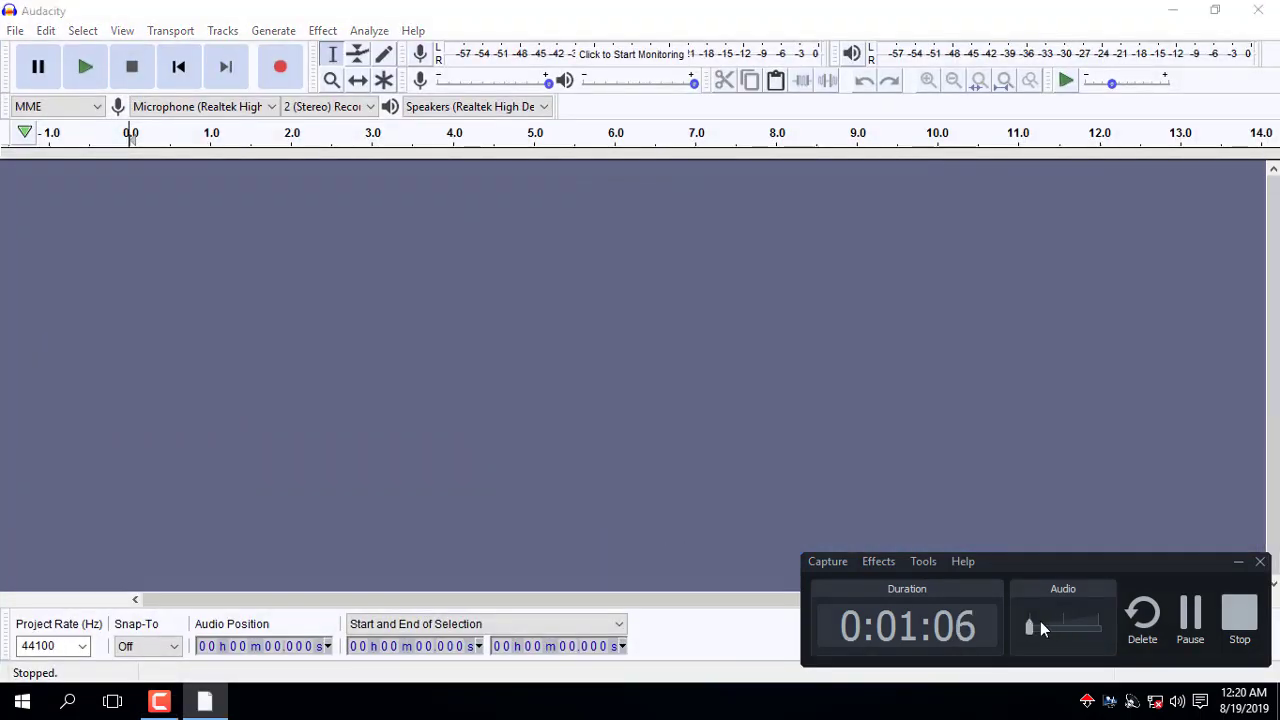
{"action": "left_click_drag", "start_coordinate": [1041, 627], "coordinate": [1097, 627]}
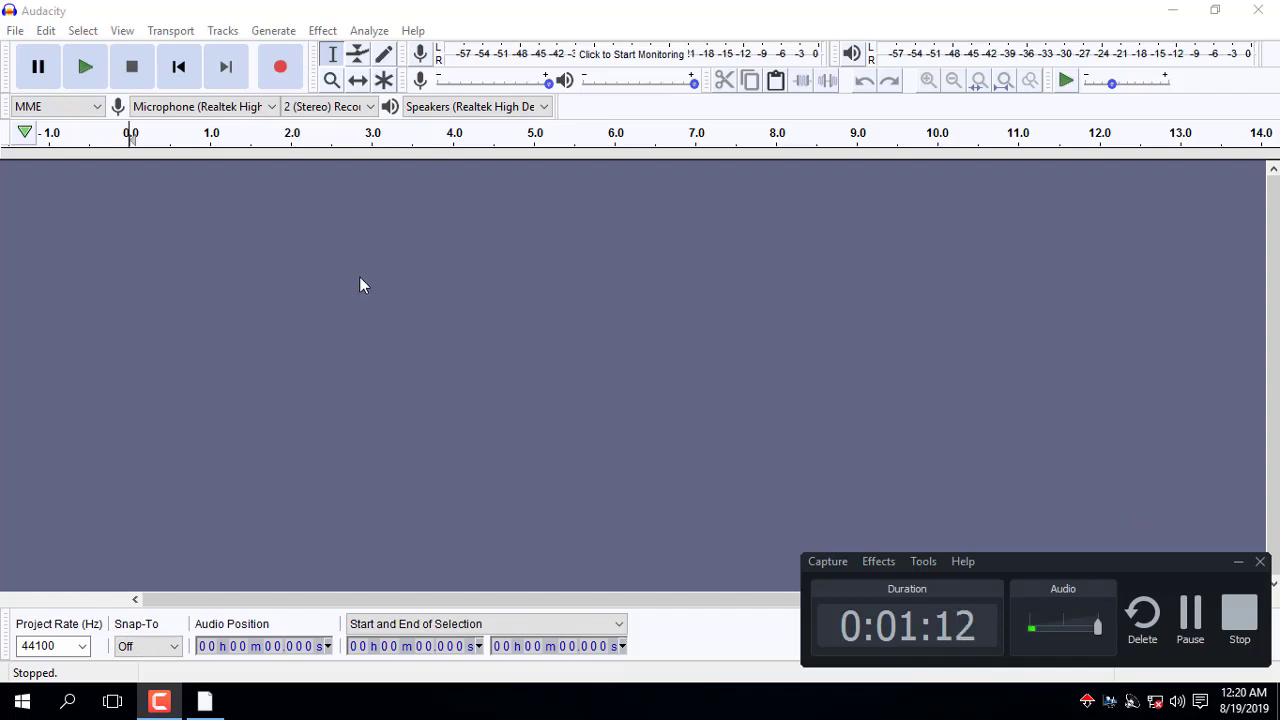
Record a voice clip about 9.6 seconds long from the microphone and play it back.
{"action": "left_click", "coordinate": [280, 68]}
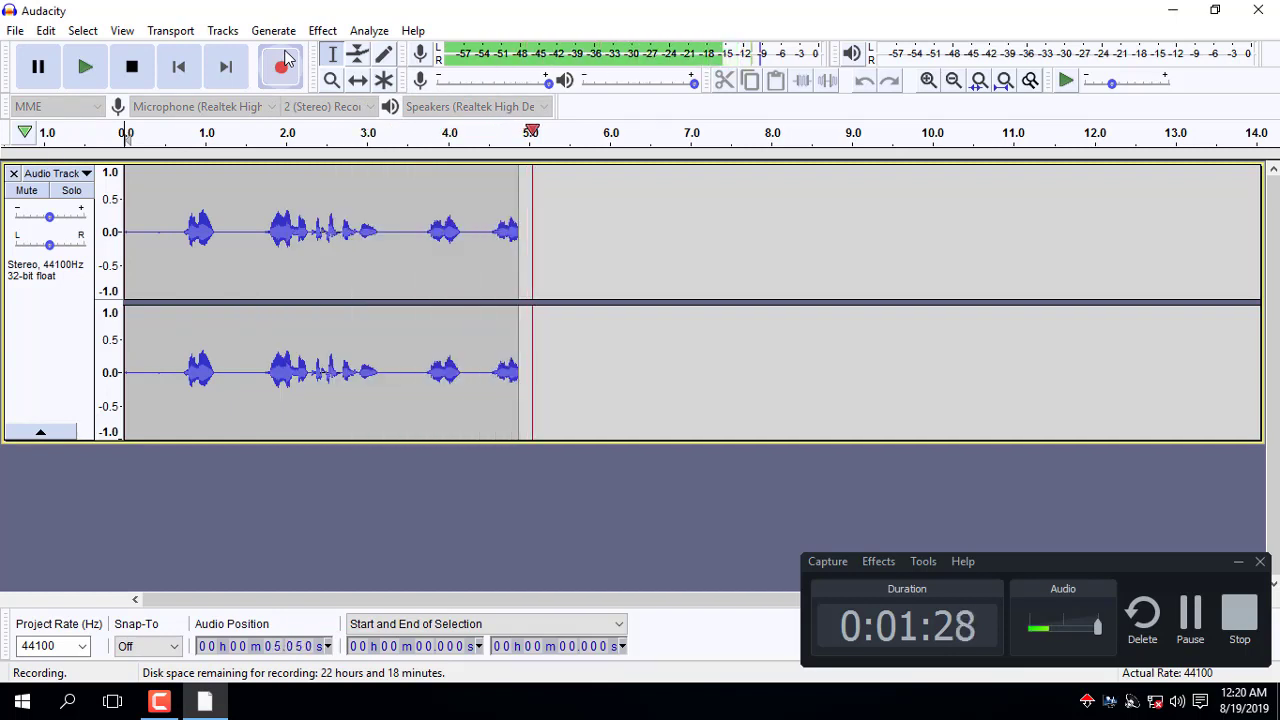
{"action": "left_click", "coordinate": [133, 67]}
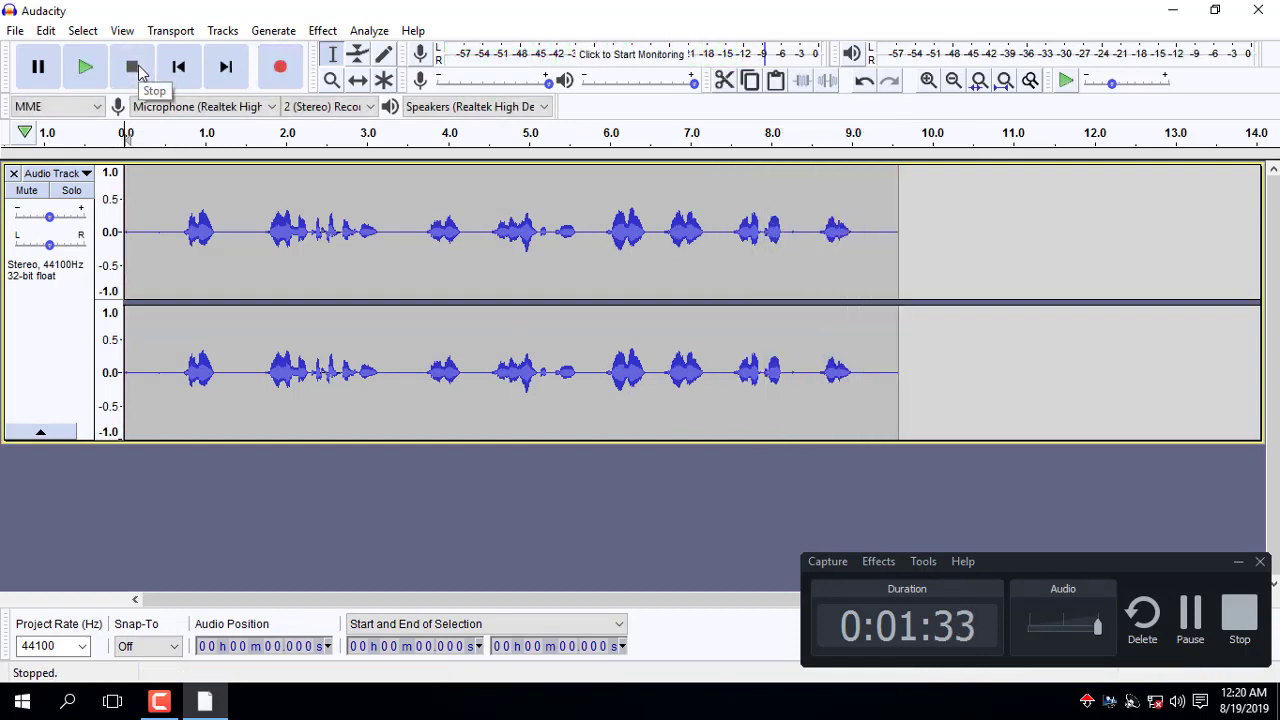
{"action": "left_click", "coordinate": [85, 70]}
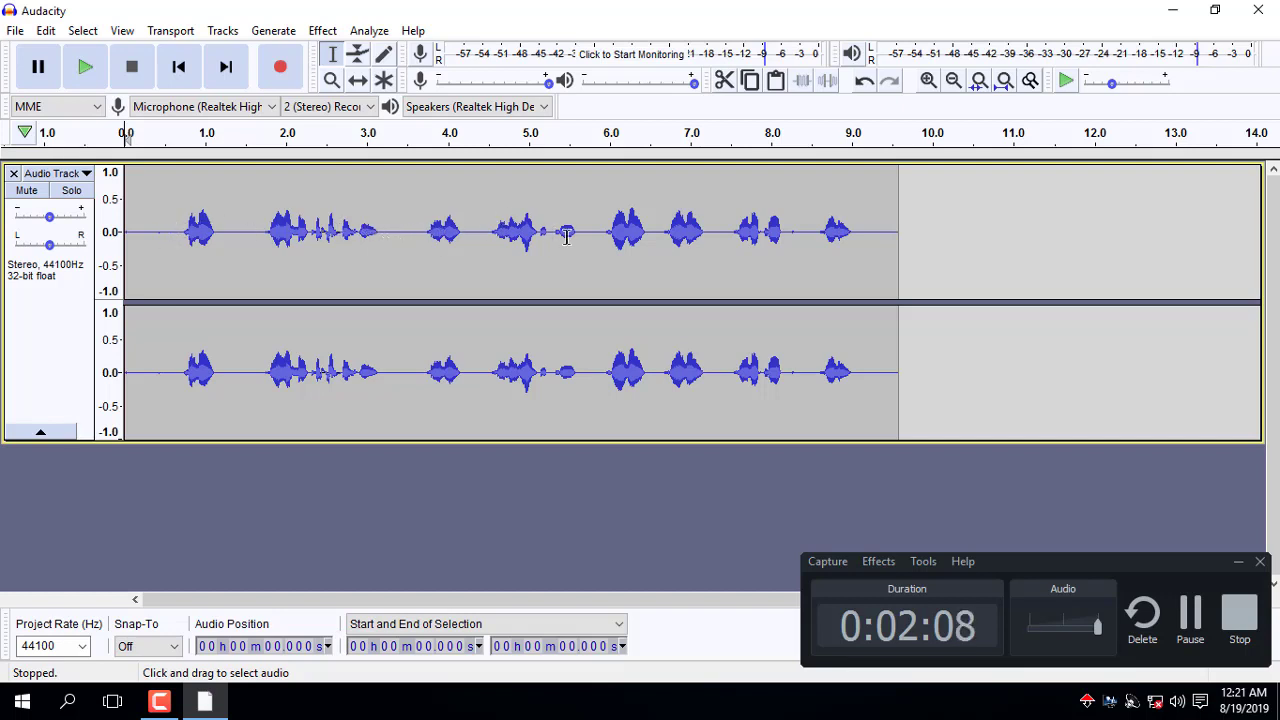
Capture a noise profile from the silent opening of the track, about the first 0.7 seconds.
{"action": "left_click_drag", "start_coordinate": [182, 232], "coordinate": [122, 232]}
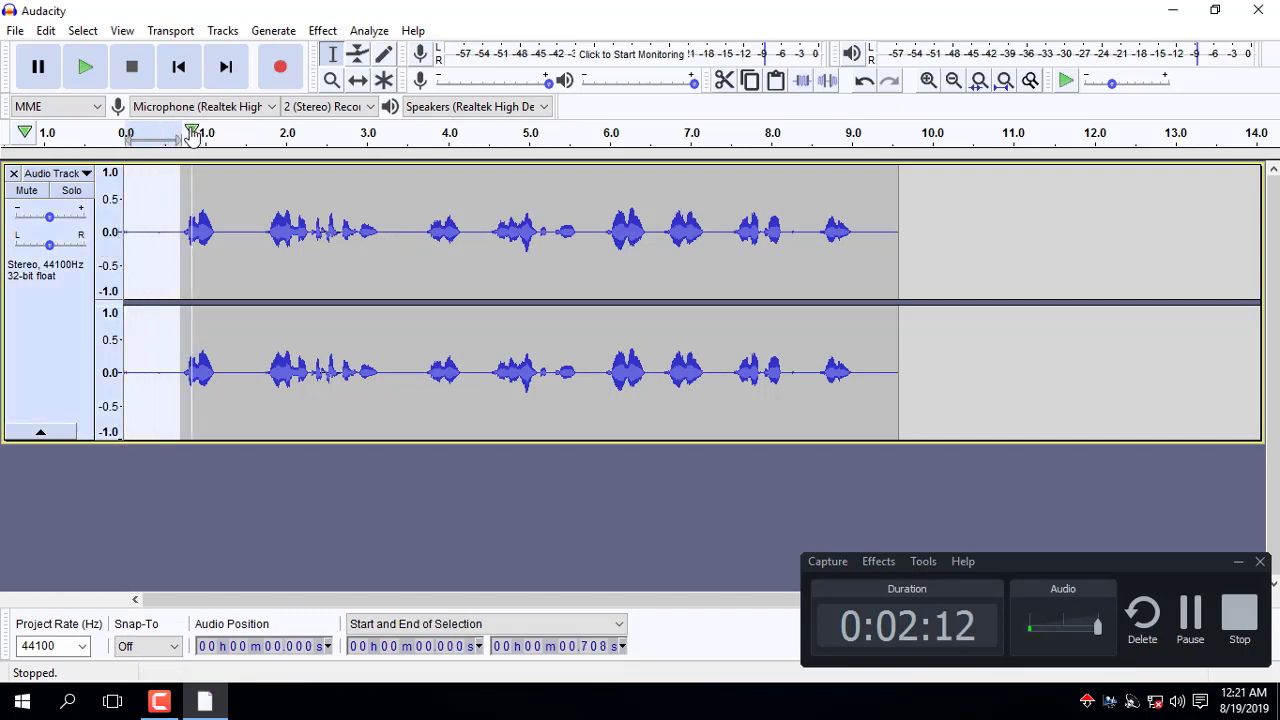
{"action": "left_click", "coordinate": [325, 32]}
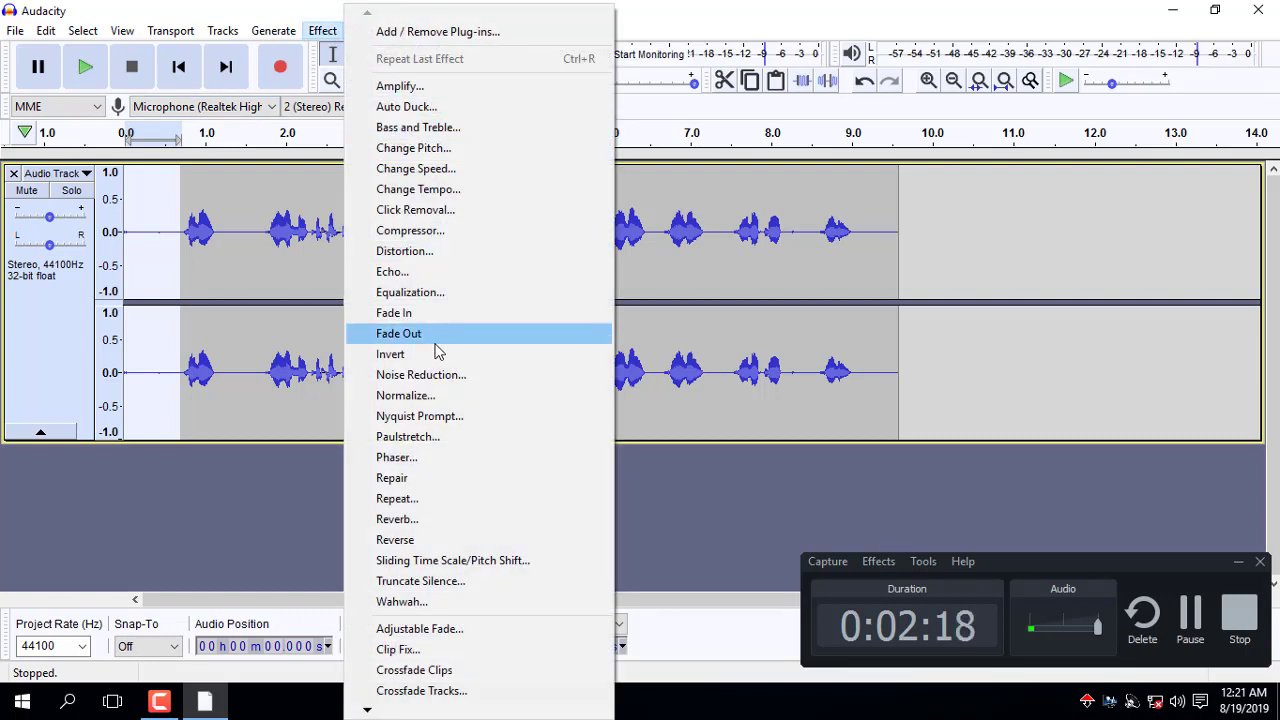
{"action": "left_click", "coordinate": [437, 384]}
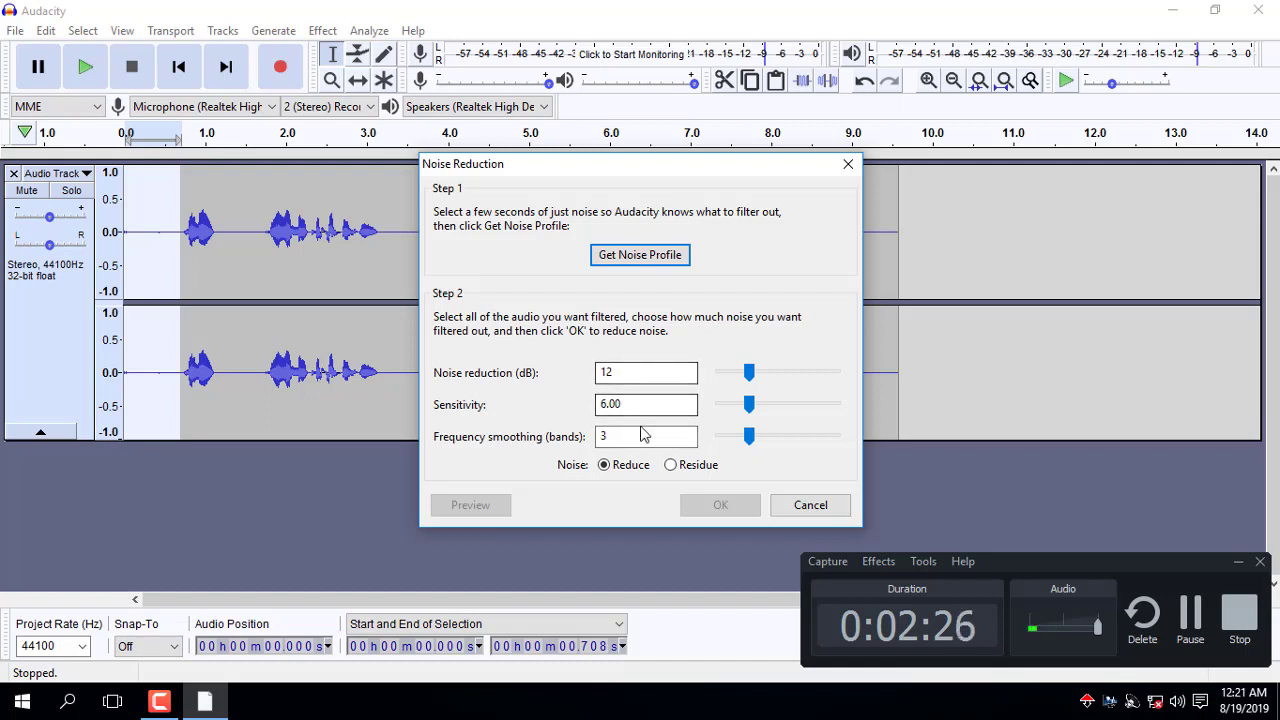
{"action": "left_click", "coordinate": [632, 258]}
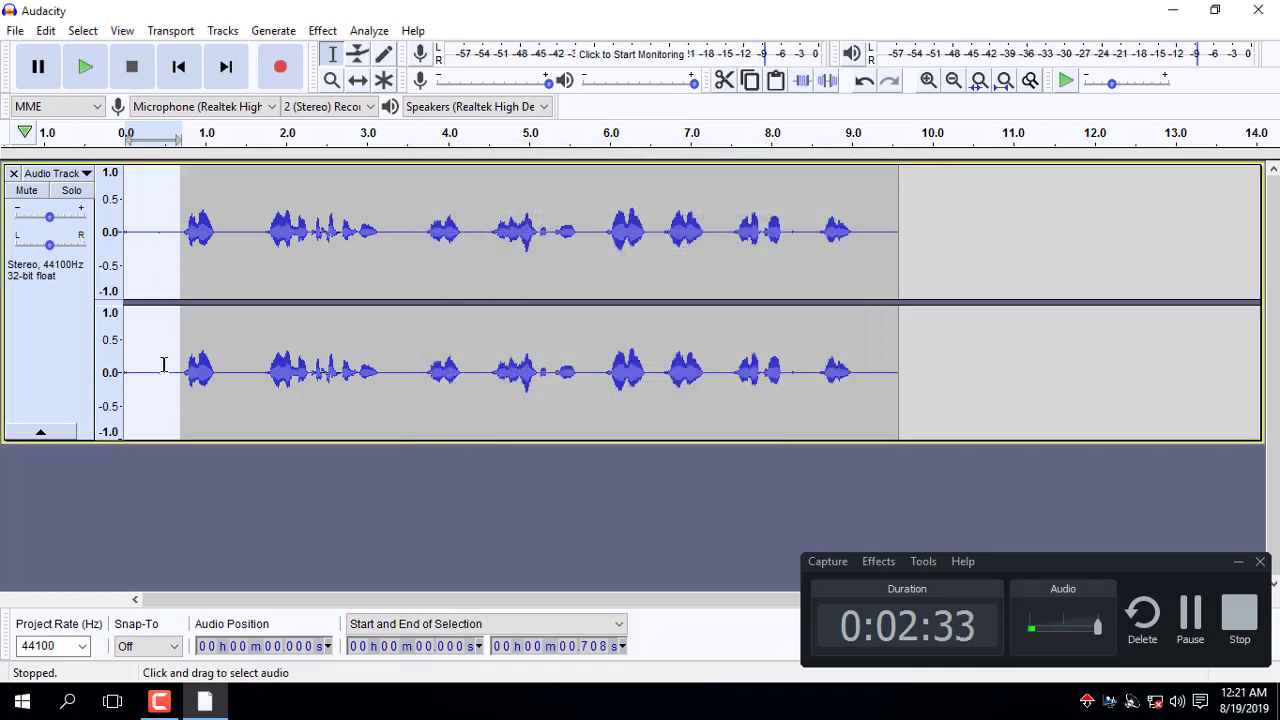
Apply Noise Reduction to the whole audio track and play the start of it to check the sound.
{"action": "left_click", "coordinate": [55, 341]}
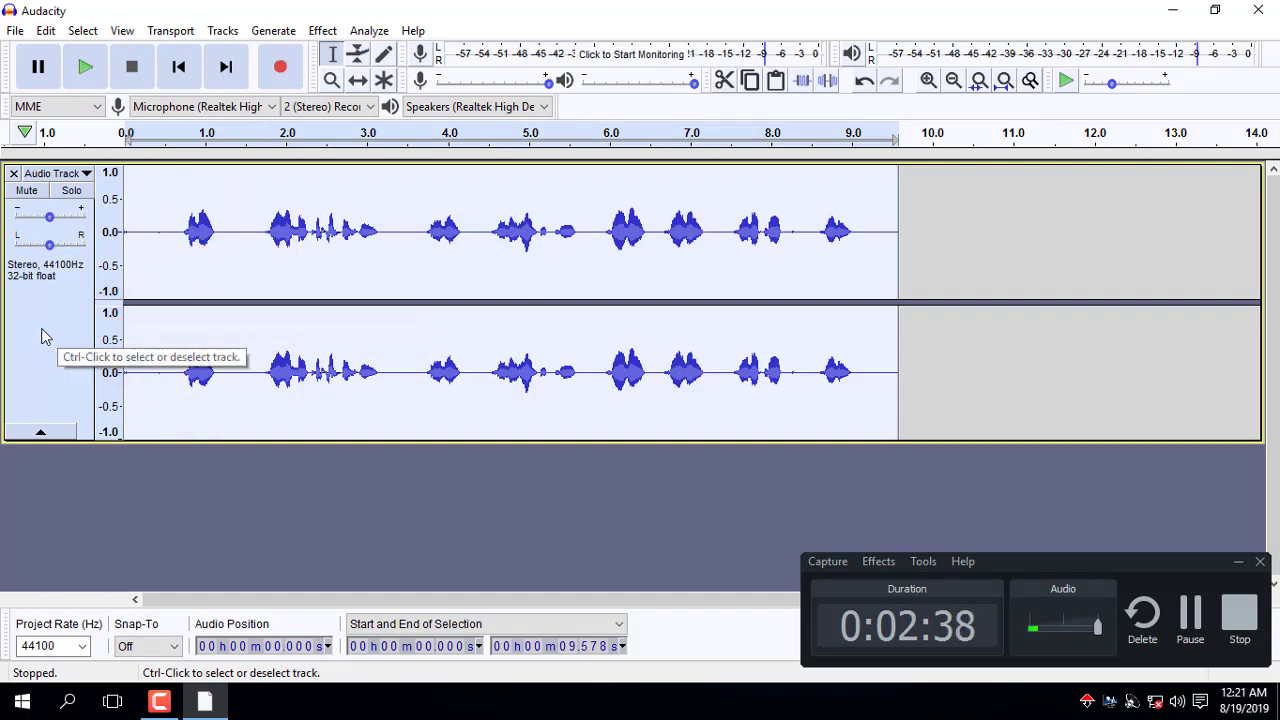
{"action": "left_click", "coordinate": [324, 31]}
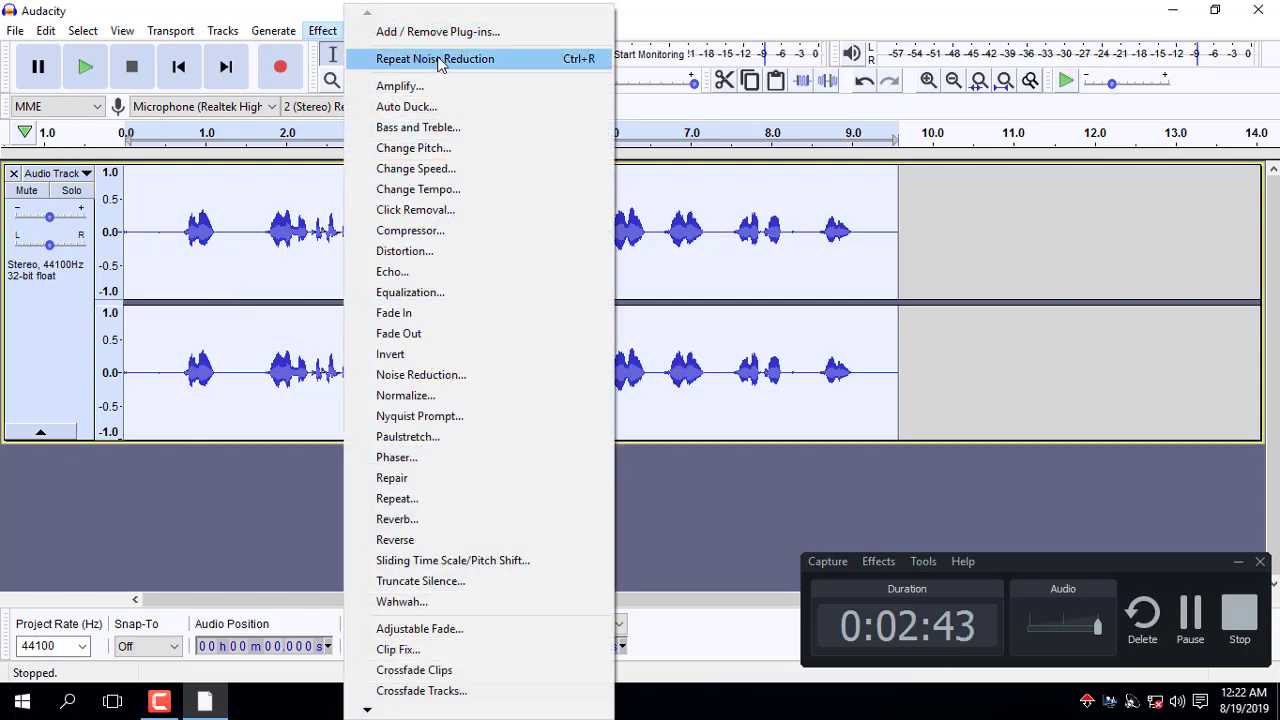
{"action": "left_click", "coordinate": [490, 60]}
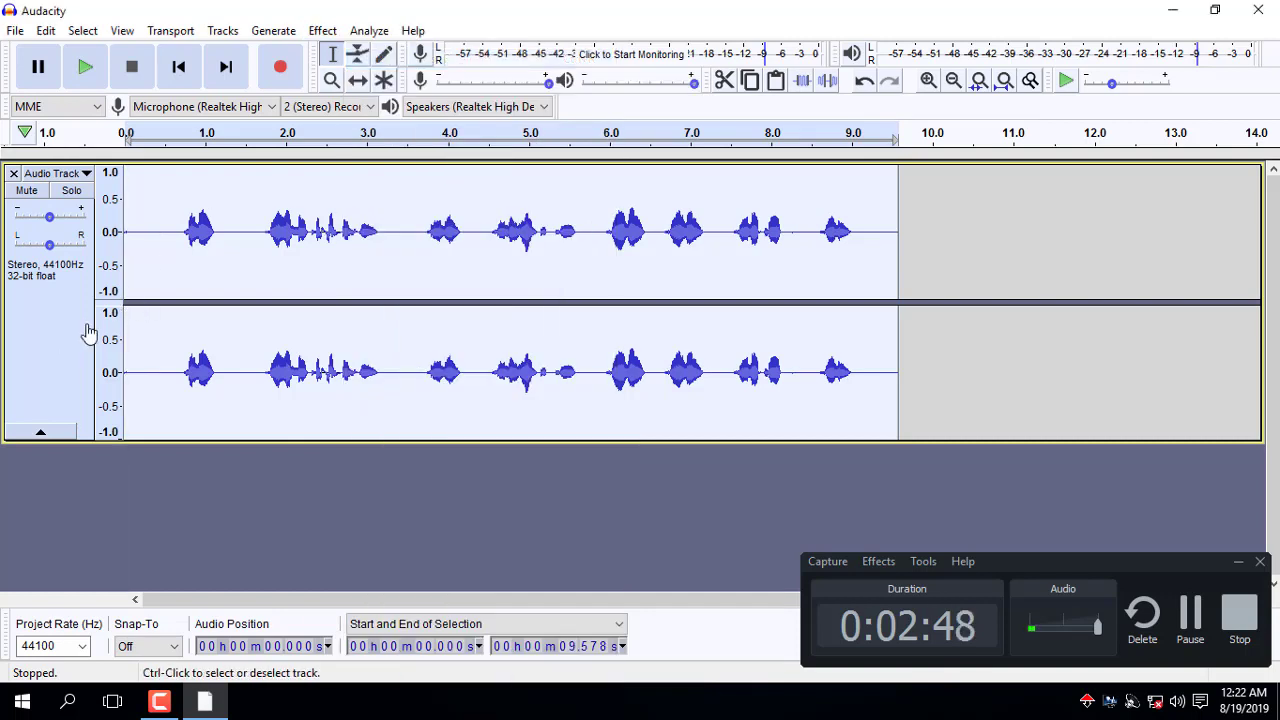
{"action": "left_click", "coordinate": [90, 68]}
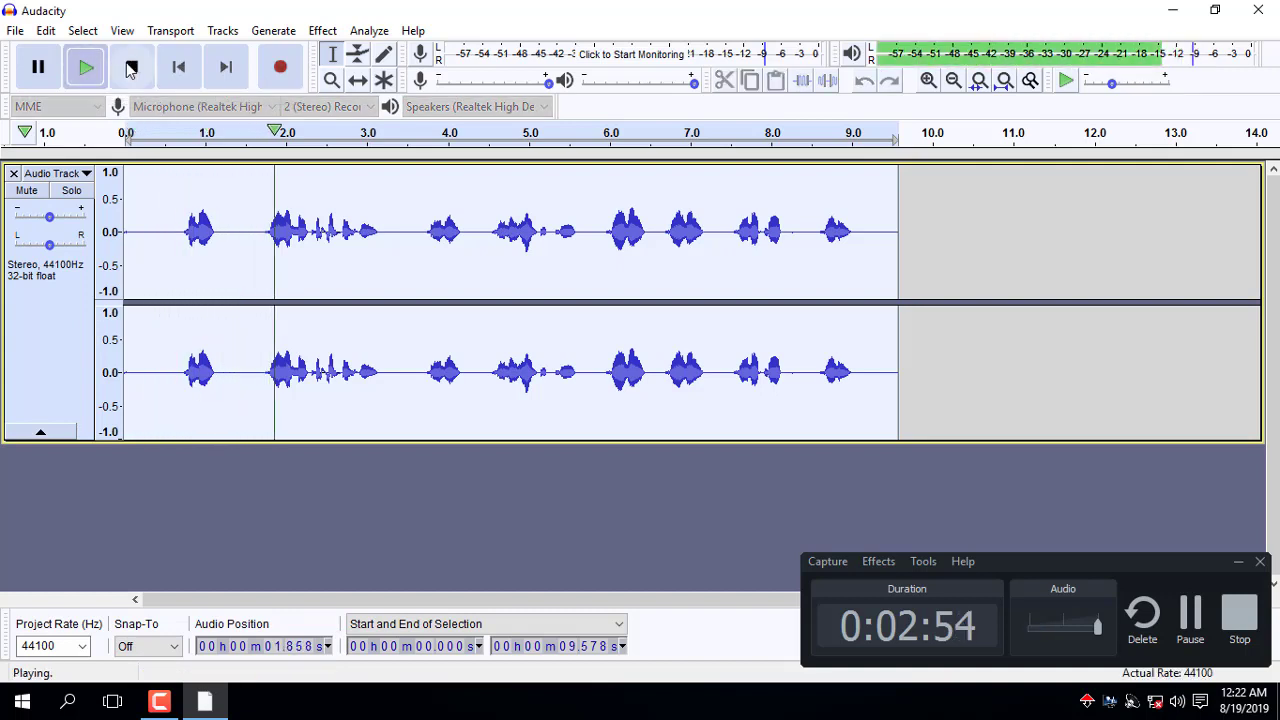
{"action": "left_click", "coordinate": [131, 68]}
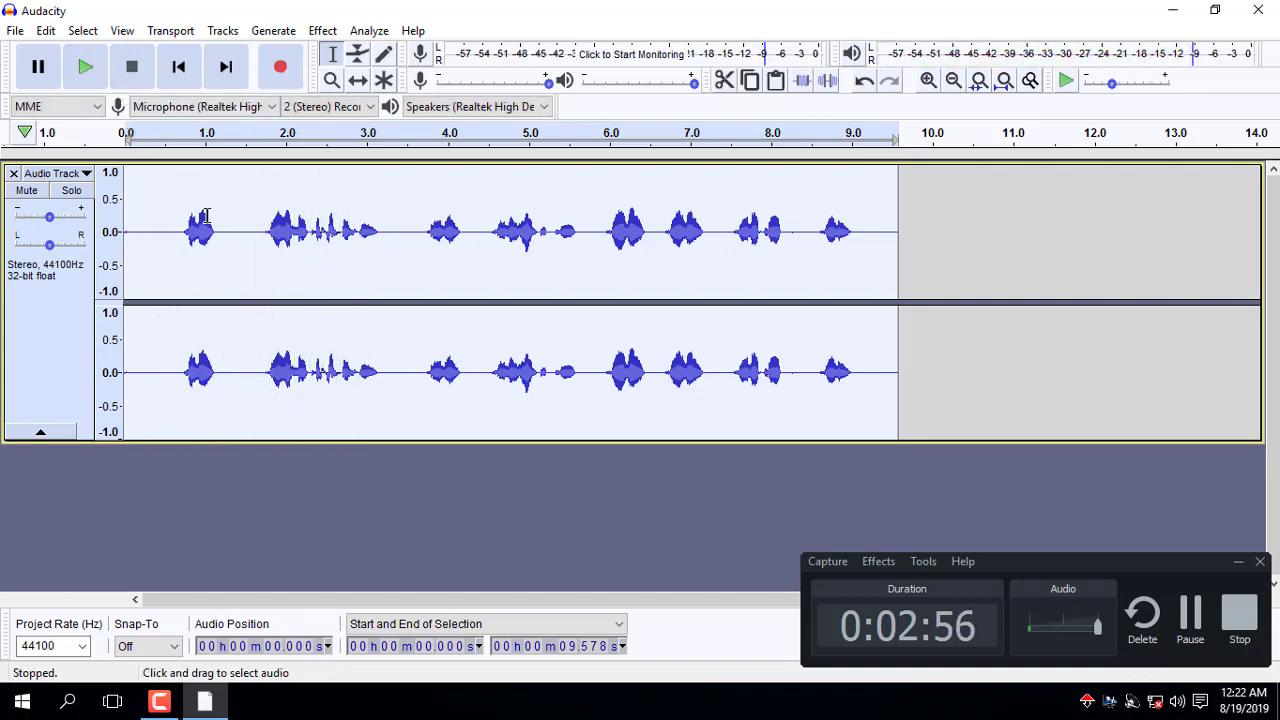
Apply the Compressor to the whole track with its existing settings and listen to the start.
{"action": "left_click", "coordinate": [321, 30]}
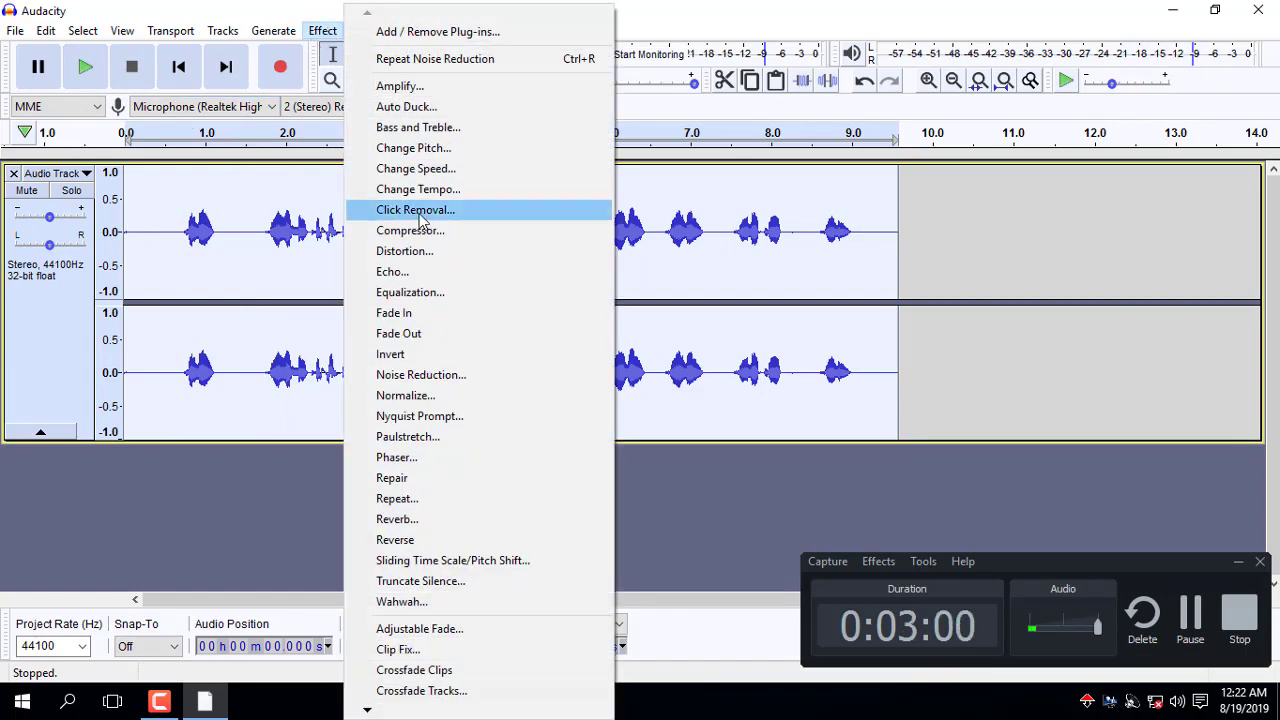
{"action": "left_click", "coordinate": [435, 236]}
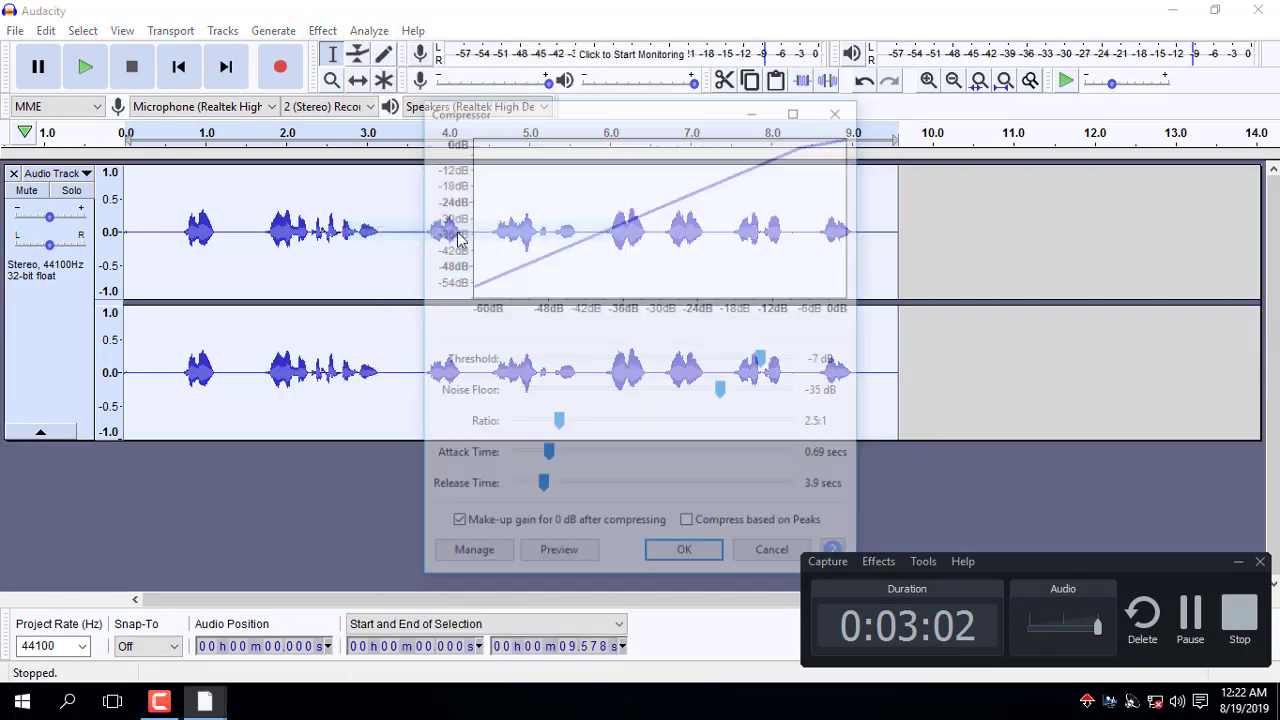
{"action": "left_click_drag", "start_coordinate": [615, 112], "coordinate": [740, 65]}
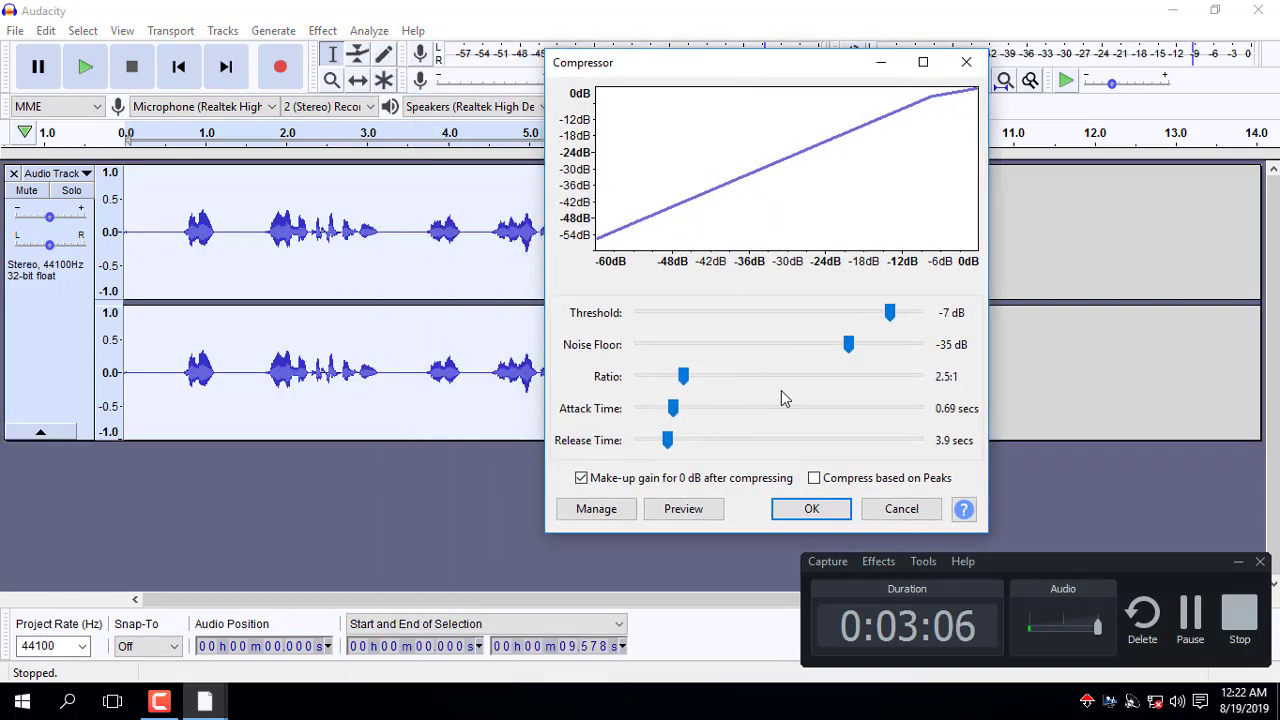
{"action": "left_click", "coordinate": [811, 508]}
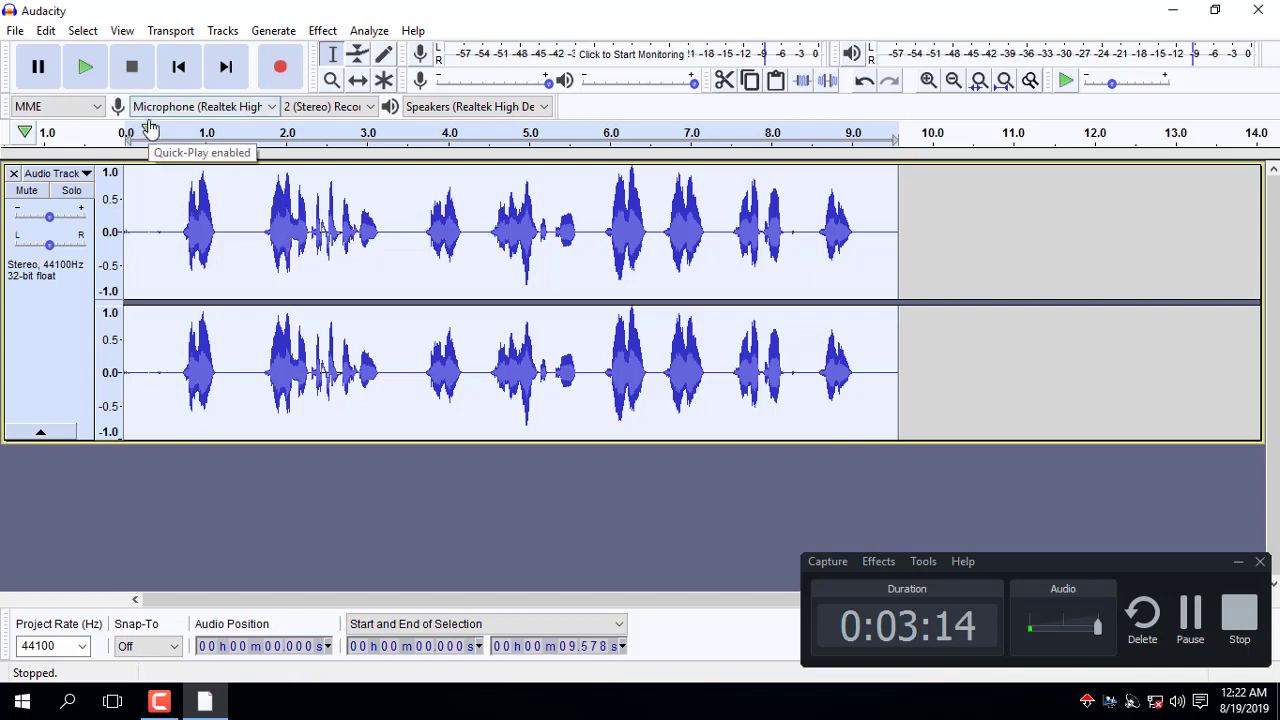
{"action": "left_click", "coordinate": [86, 70]}
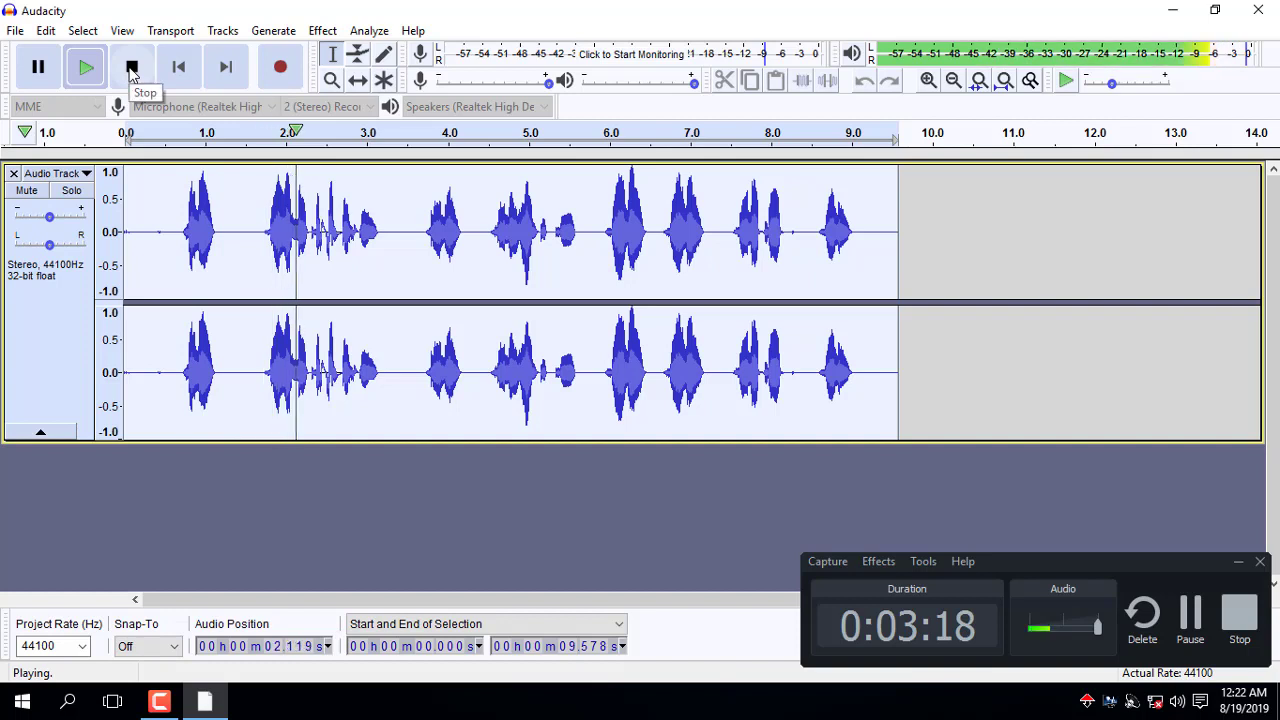
{"action": "left_click", "coordinate": [131, 68]}
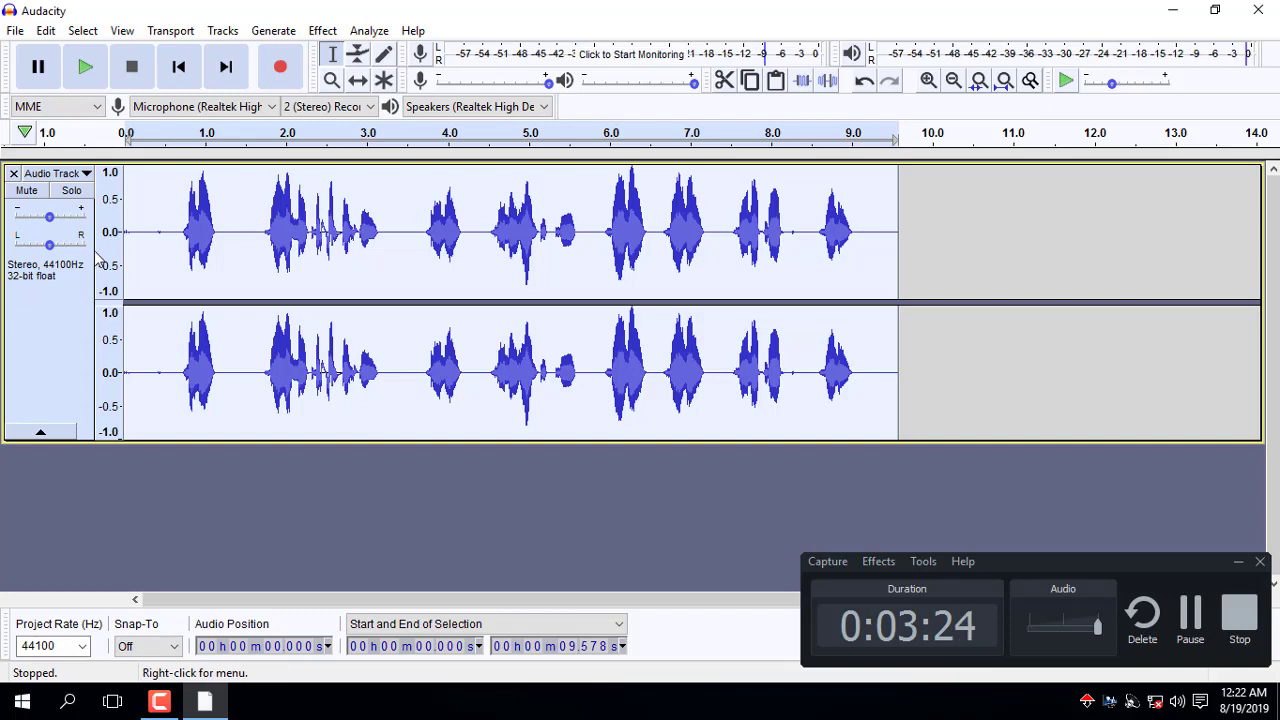
Apply Equalization to the whole track with the Treble Boost curve.
{"action": "left_click", "coordinate": [322, 30]}
{"action": "left_click", "coordinate": [440, 292]}
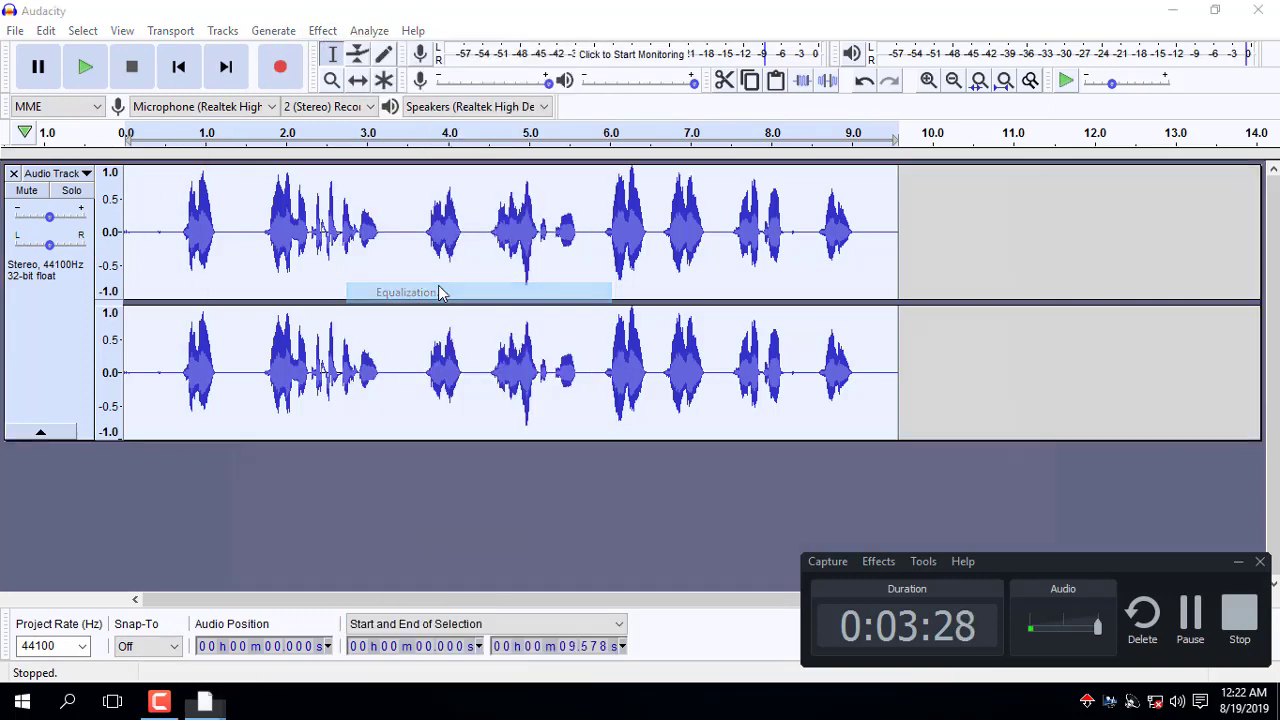
{"action": "left_click", "coordinate": [505, 548]}
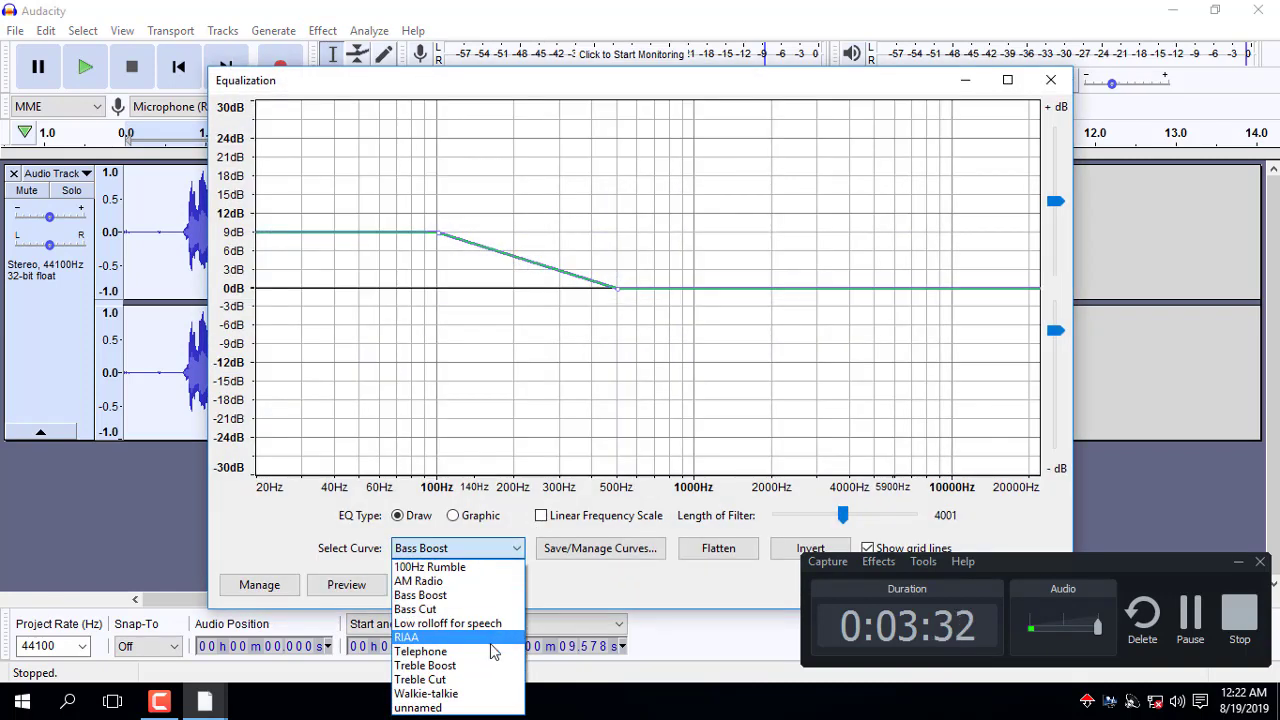
{"action": "left_click", "coordinate": [465, 665]}
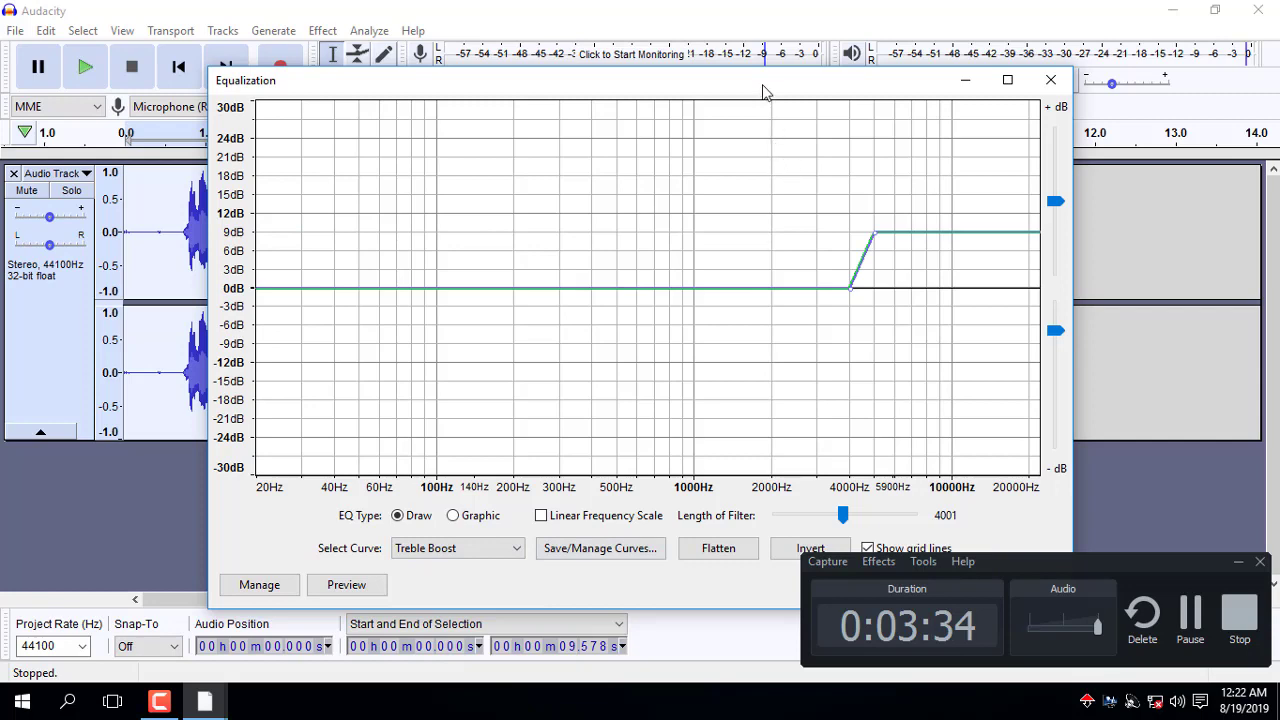
{"action": "left_click_drag", "start_coordinate": [762, 90], "coordinate": [643, 57]}
{"action": "left_click", "coordinate": [766, 558]}
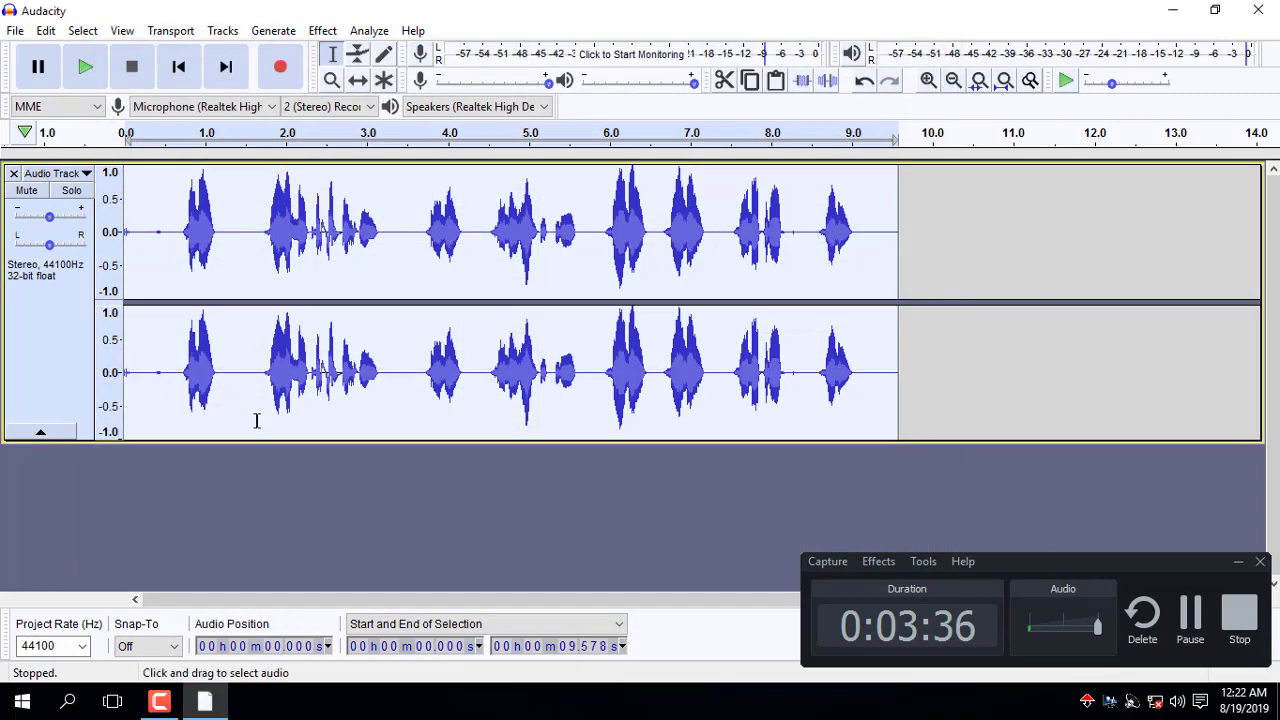
Apply Equalization with the Bass Boost curve to the whole track and play back the first part.
{"action": "left_click", "coordinate": [327, 34]}
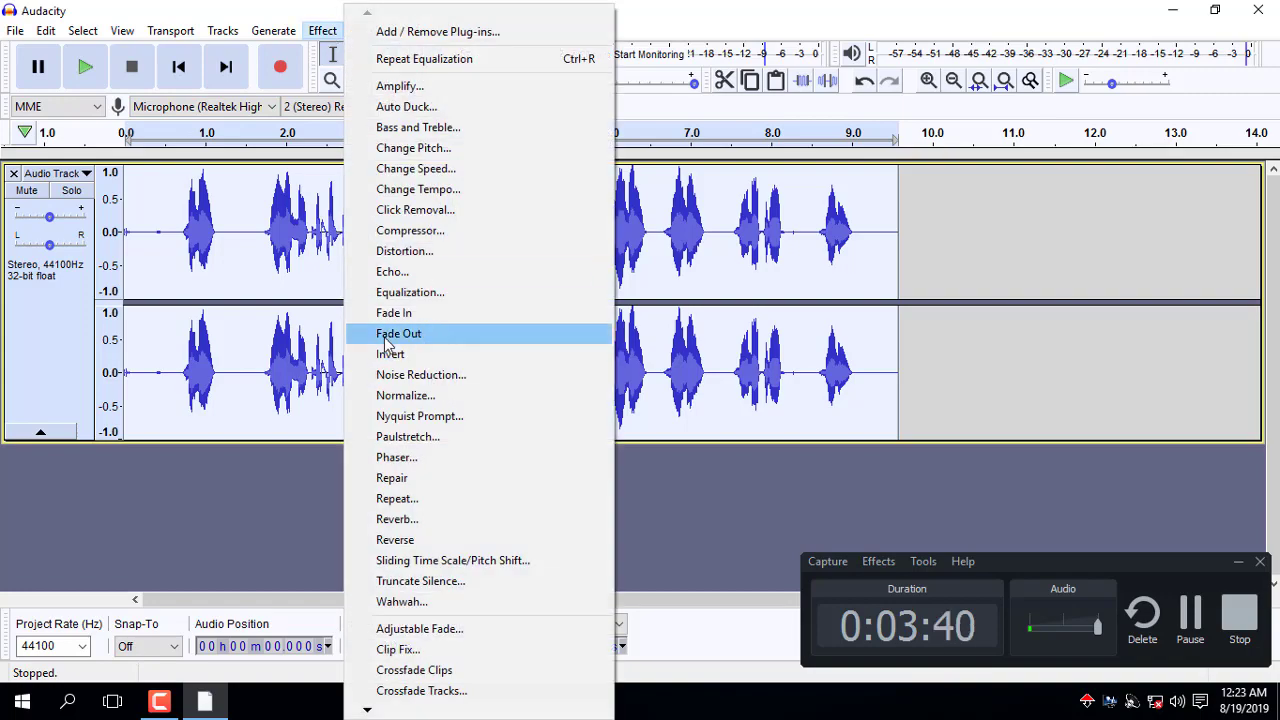
{"action": "left_click", "coordinate": [432, 290]}
{"action": "left_click", "coordinate": [466, 548]}
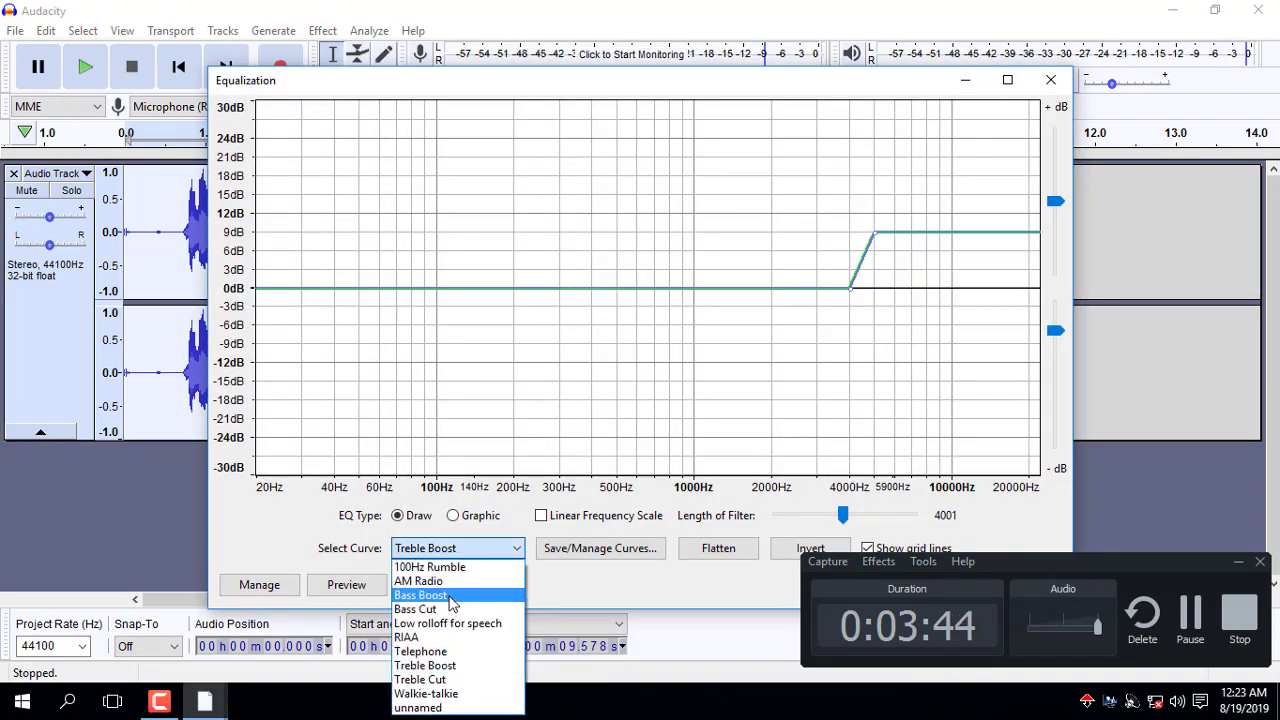
{"action": "left_click", "coordinate": [451, 598]}
{"action": "left_click_drag", "start_coordinate": [601, 75], "coordinate": [369, 37]}
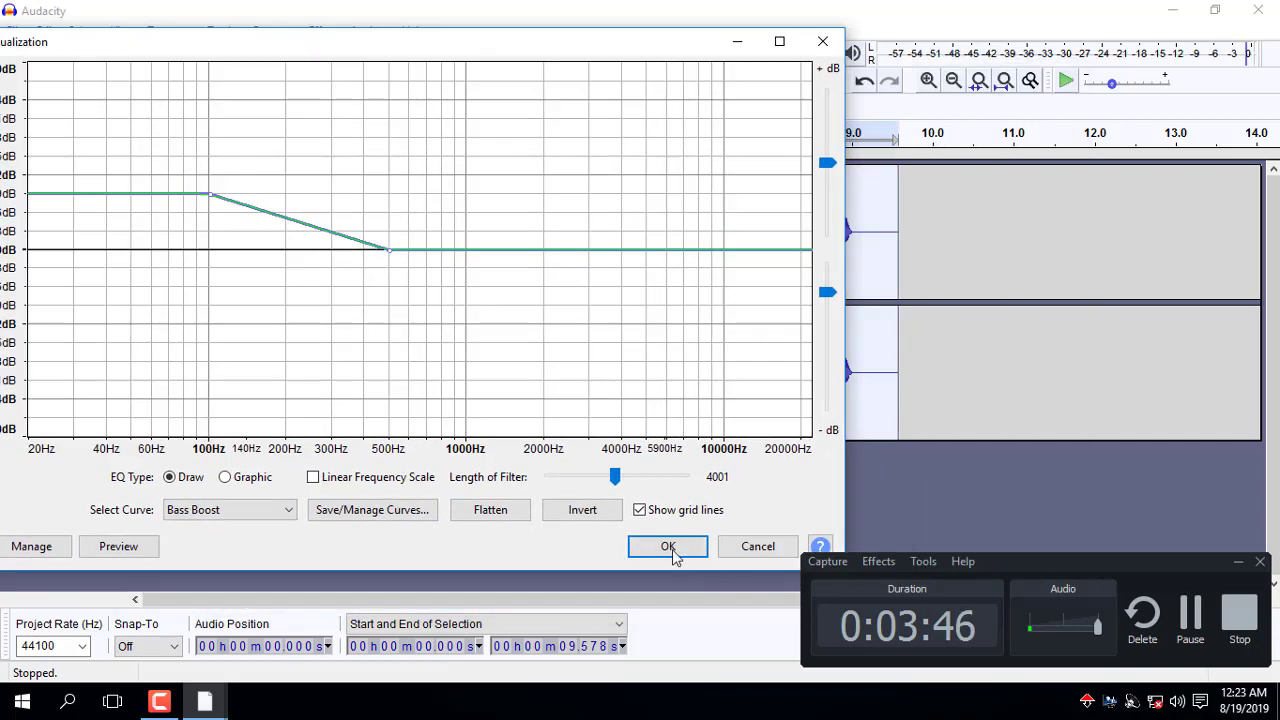
{"action": "left_click", "coordinate": [668, 547]}
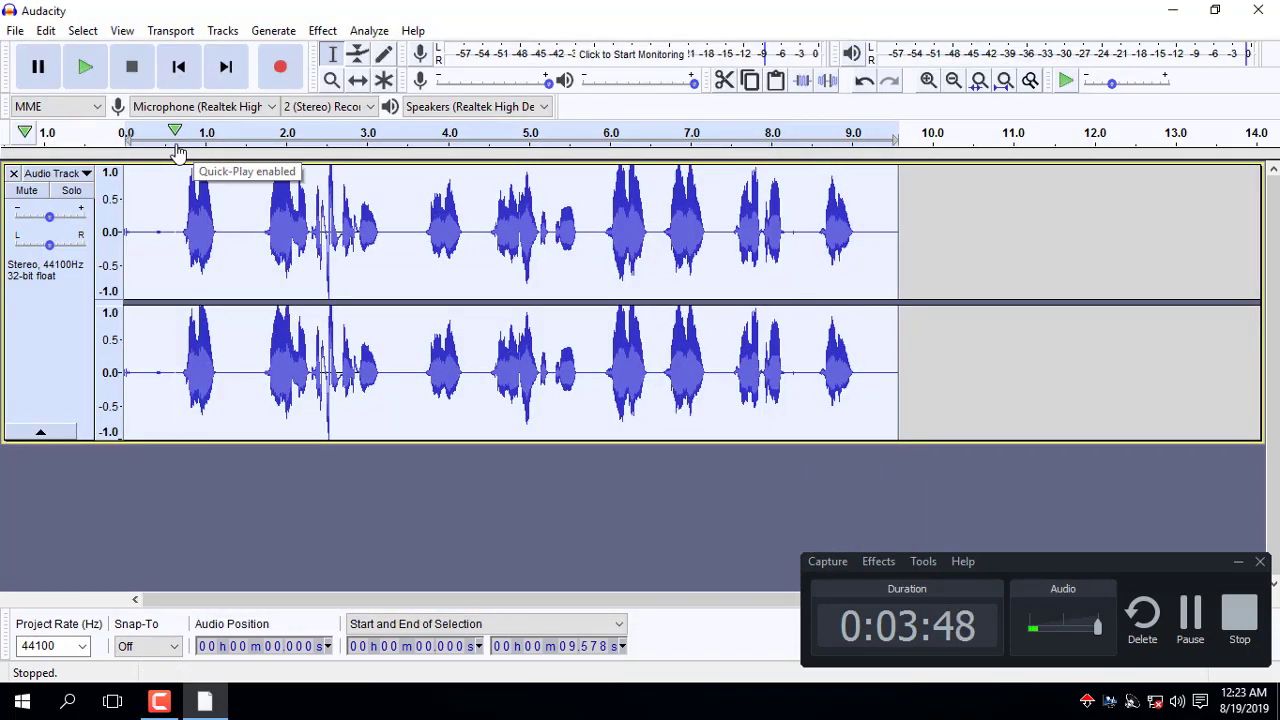
{"action": "left_click", "coordinate": [87, 69]}
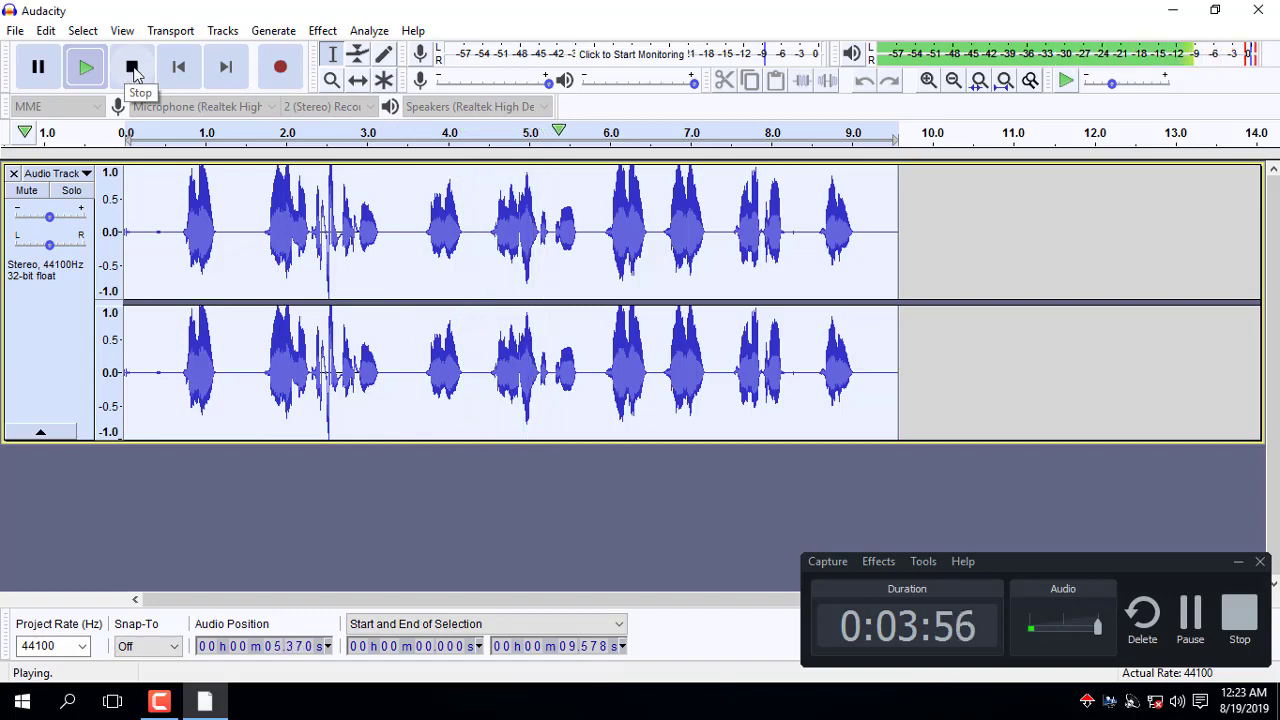
{"action": "left_click", "coordinate": [132, 68]}
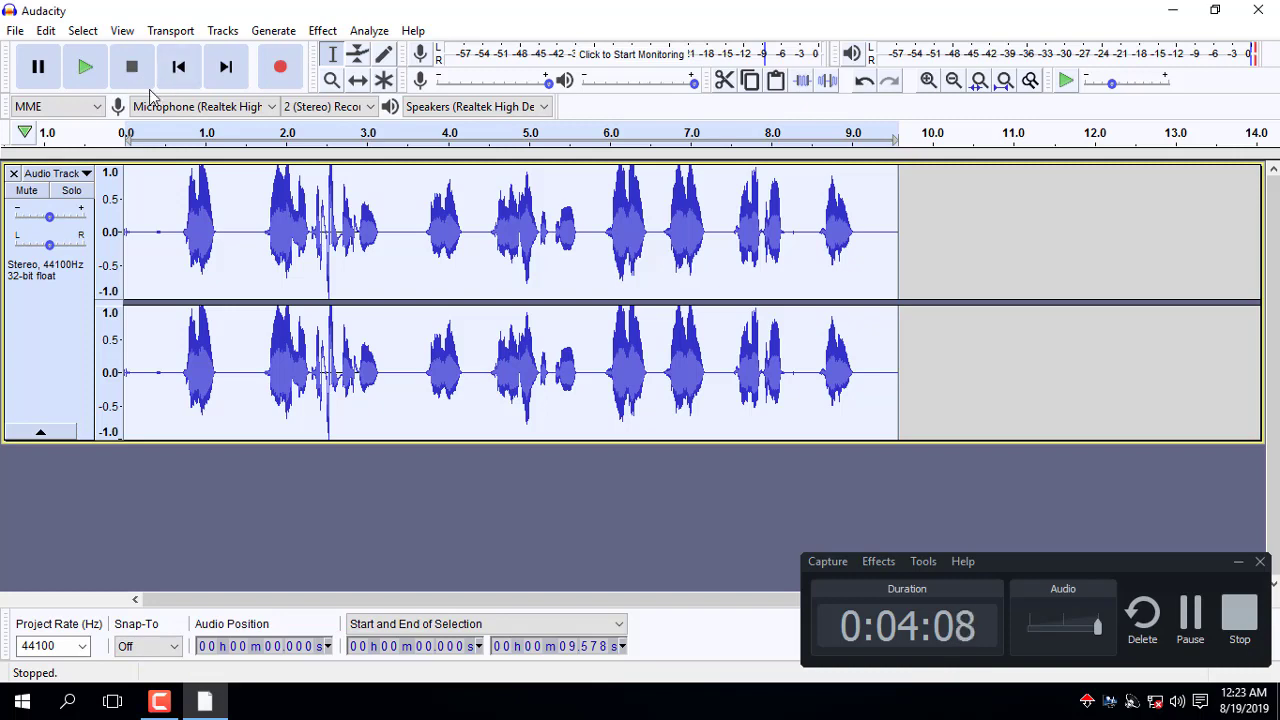
Apply an Echo with a 0.2-second delay time and a 0.2 decay factor to the whole track, and play it back.
{"action": "left_click", "coordinate": [322, 33]}
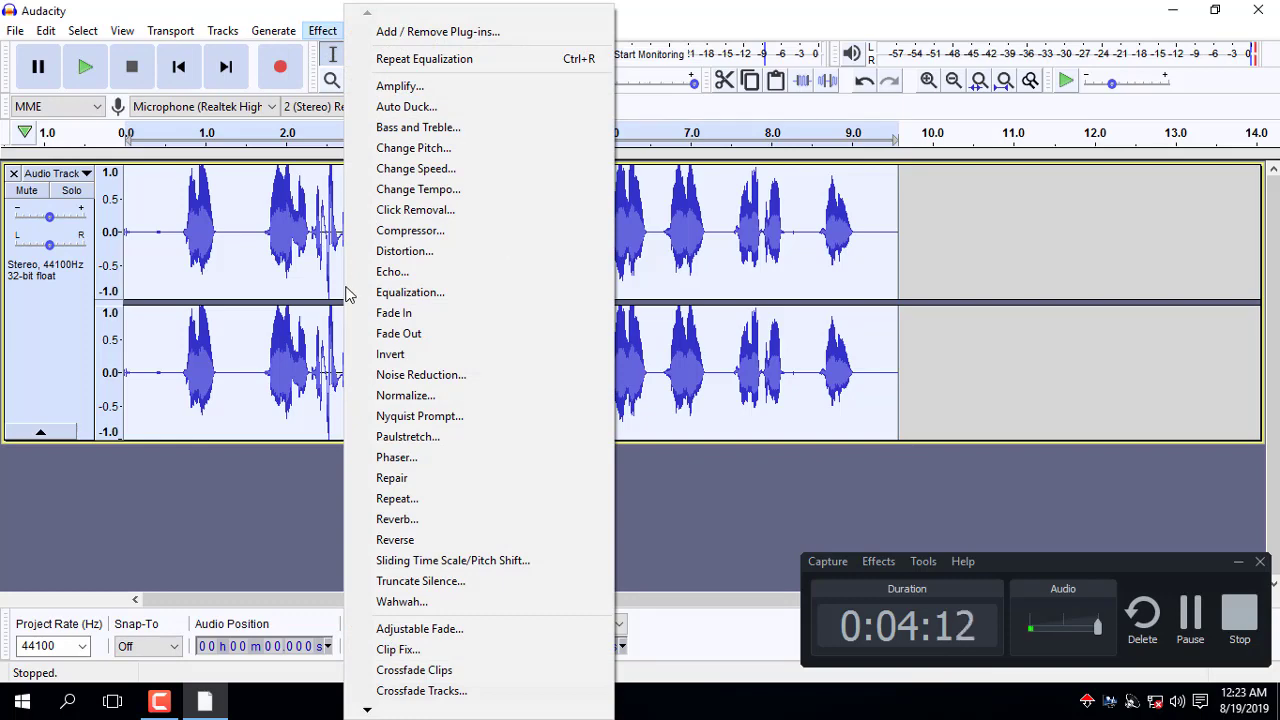
{"action": "left_click", "coordinate": [408, 272]}
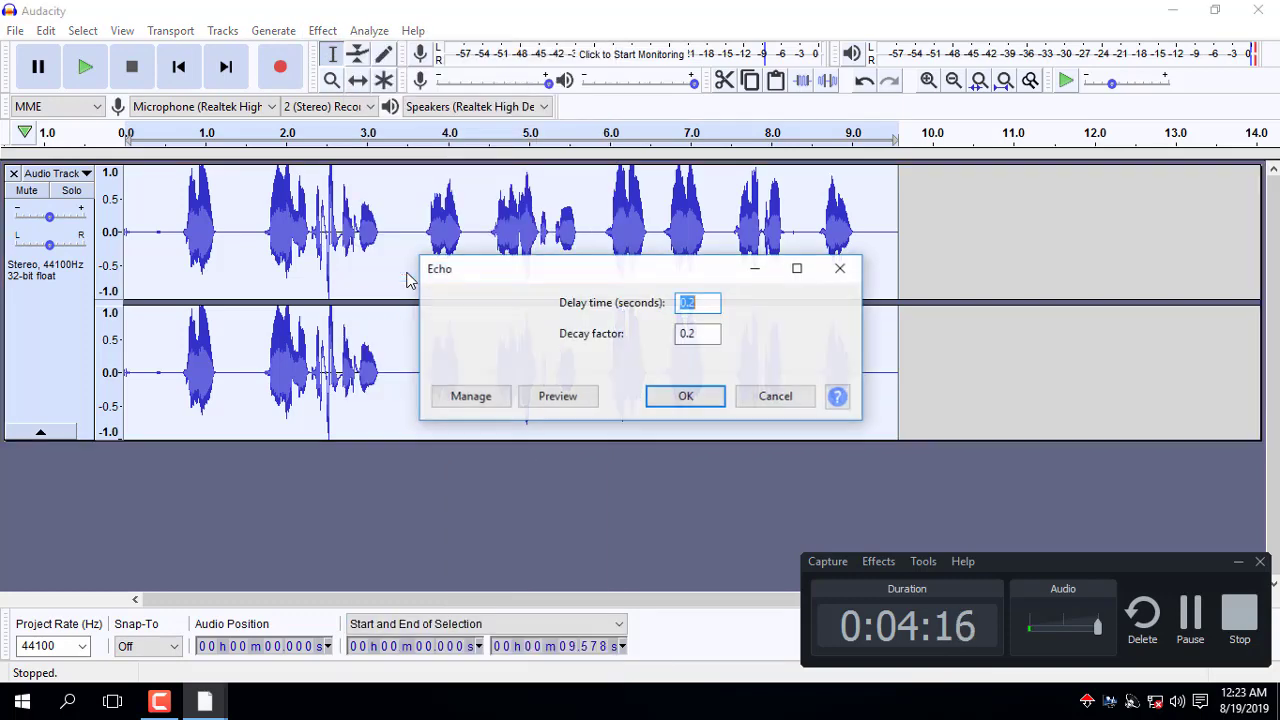
{"action": "left_click", "coordinate": [697, 302]}
{"action": "key", "text": "Tab"}
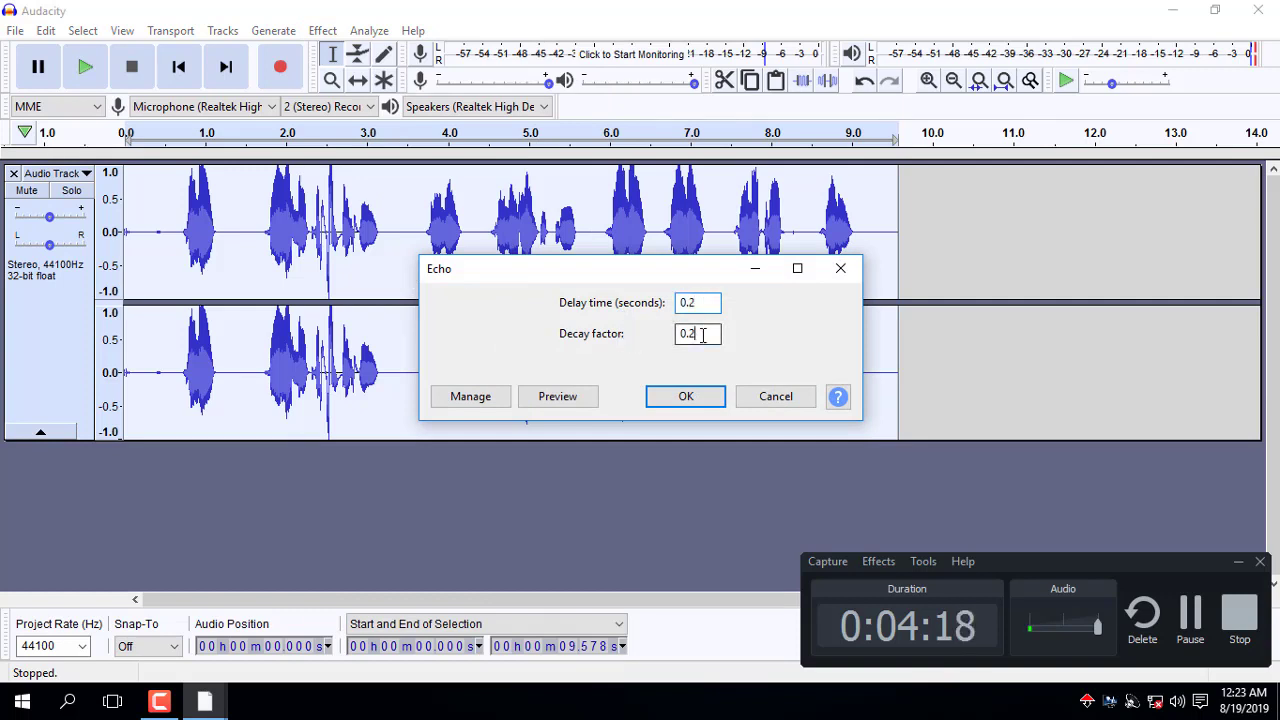
{"action": "left_click", "coordinate": [712, 302]}
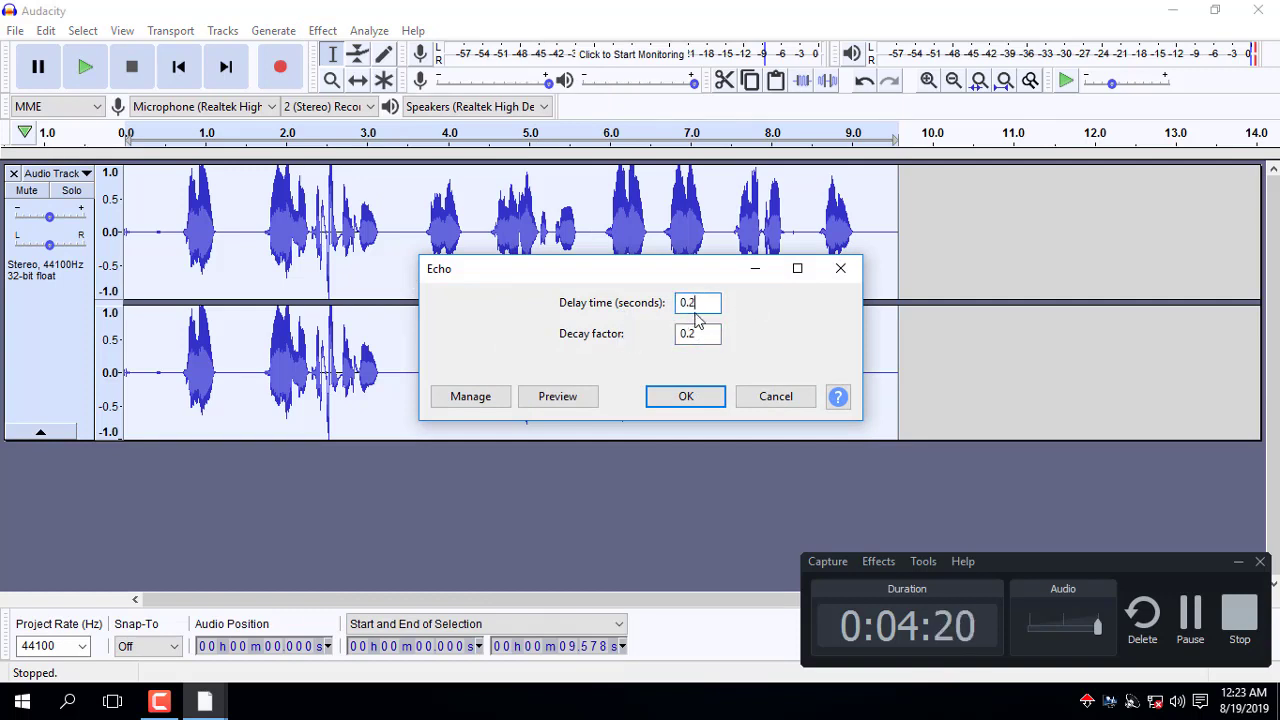
{"action": "left_click", "coordinate": [706, 334]}
{"action": "left_click", "coordinate": [689, 396]}
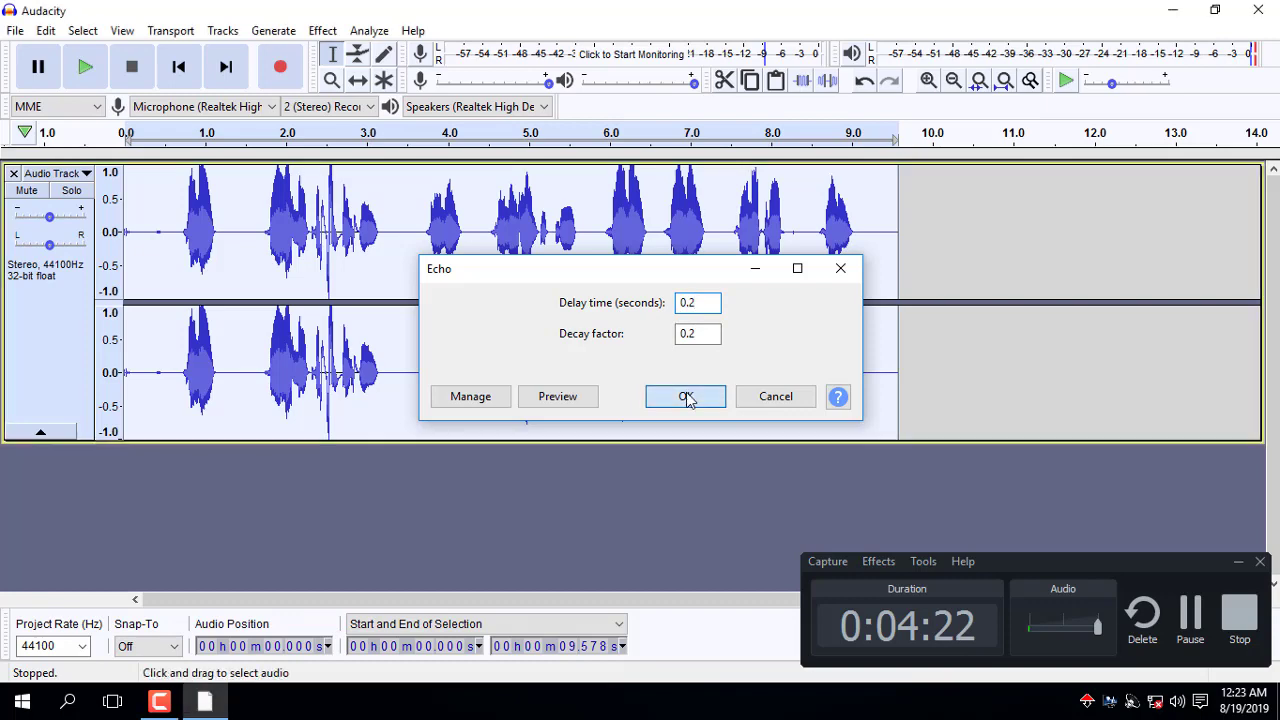
{"action": "left_click", "coordinate": [85, 70]}
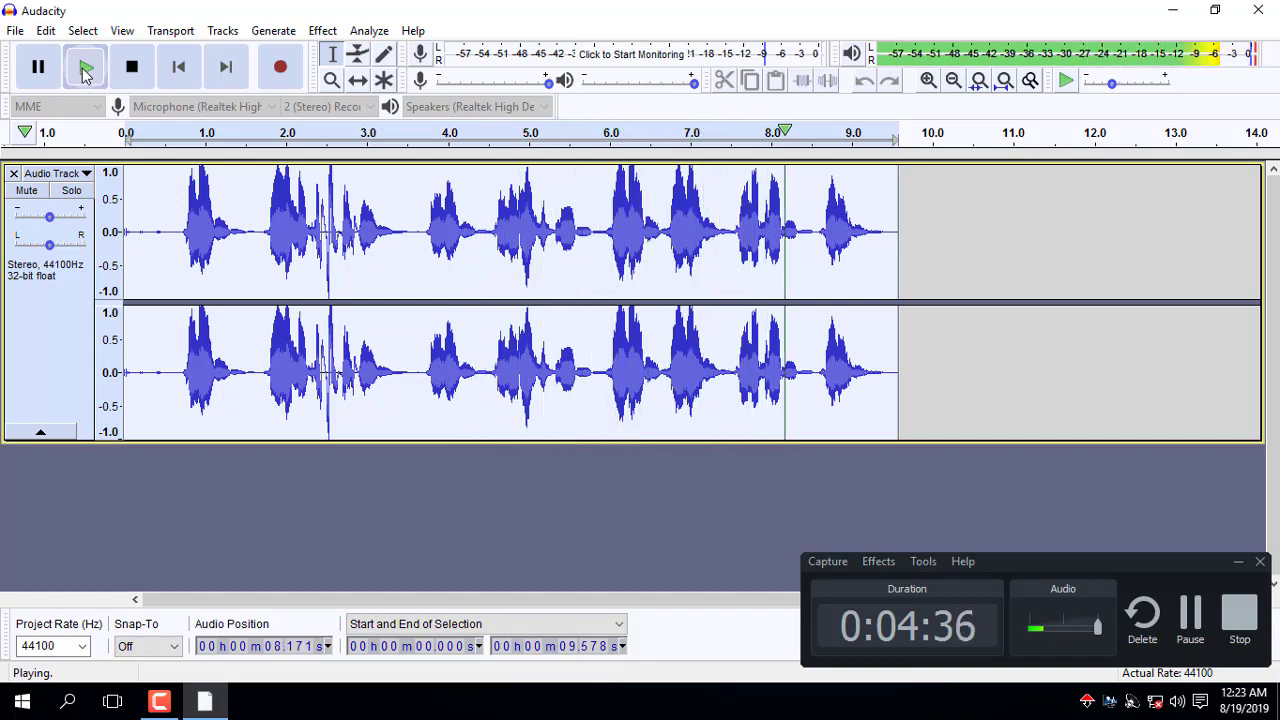
{"action": "left_click", "coordinate": [130, 67]}
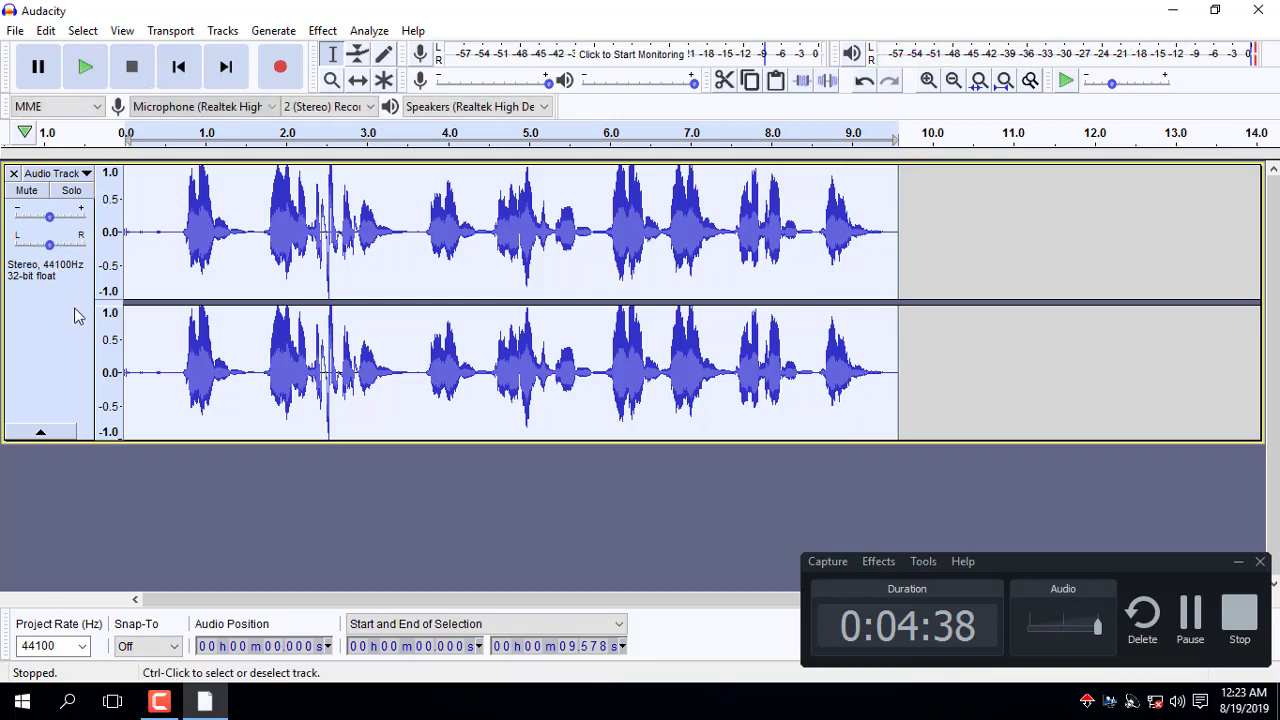